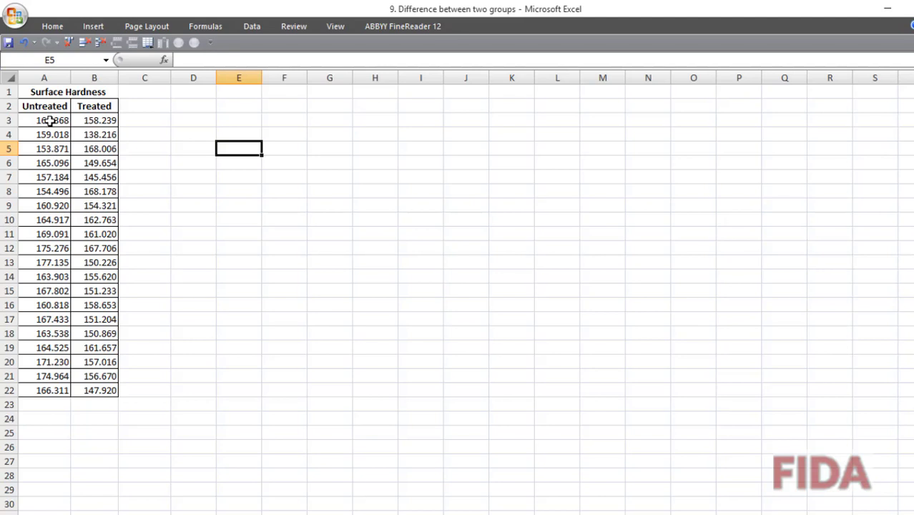
# Step: Copy the Untreated hardness values from A3:A22 into column F, starting at cell F2
pyautogui.moveTo(49, 120); pyautogui.dragTo(55, 389)
pyautogui.click(52, 26)
pyautogui.click(58, 61)
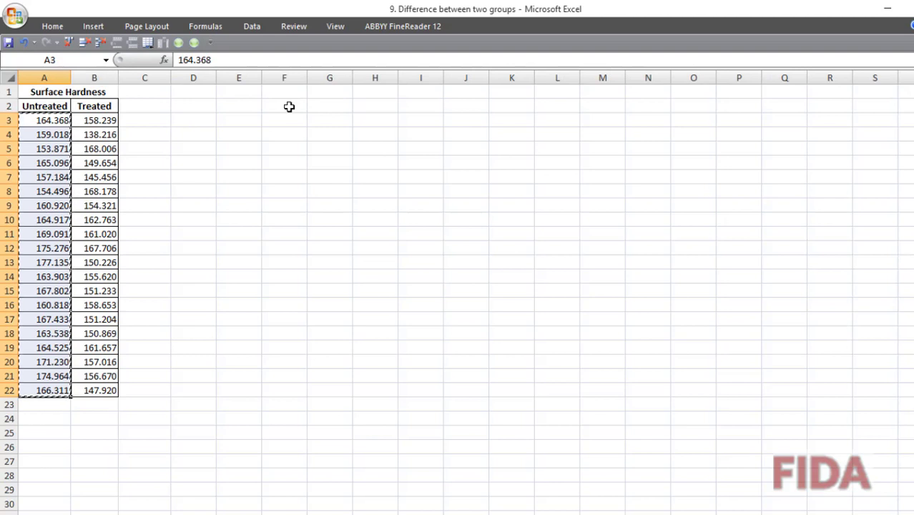
pyautogui.click(289, 106)
pyautogui.click(51, 26)
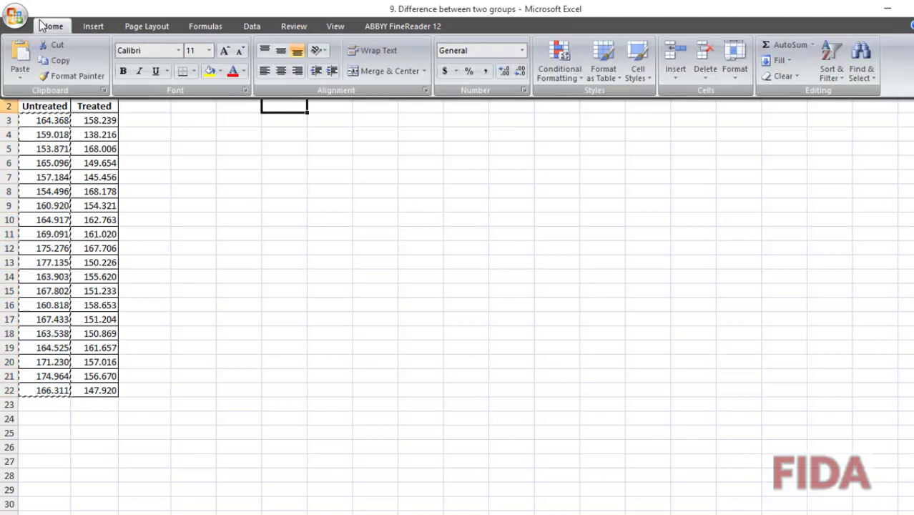
pyautogui.click(20, 59)
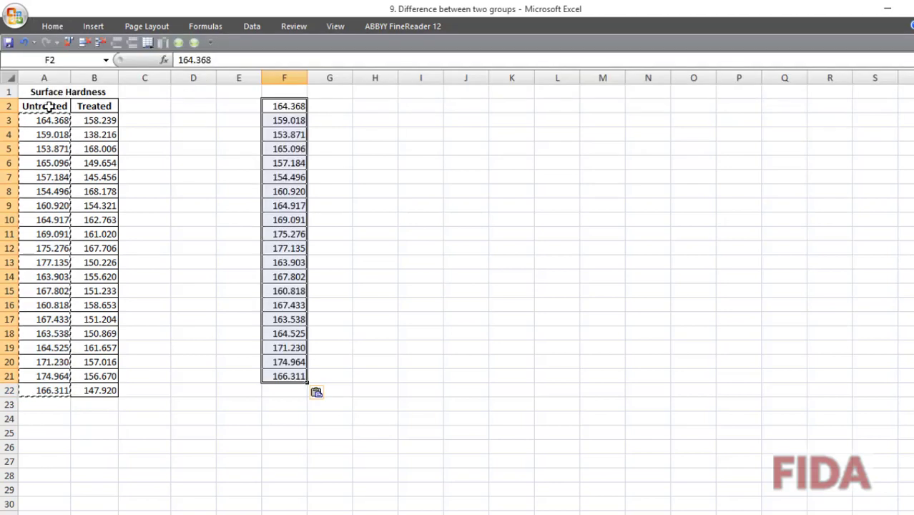
# Step: Copy the Untreated heading from A2 into cells D2:D21 as the group label beside the pasted values
pyautogui.click(45, 106)
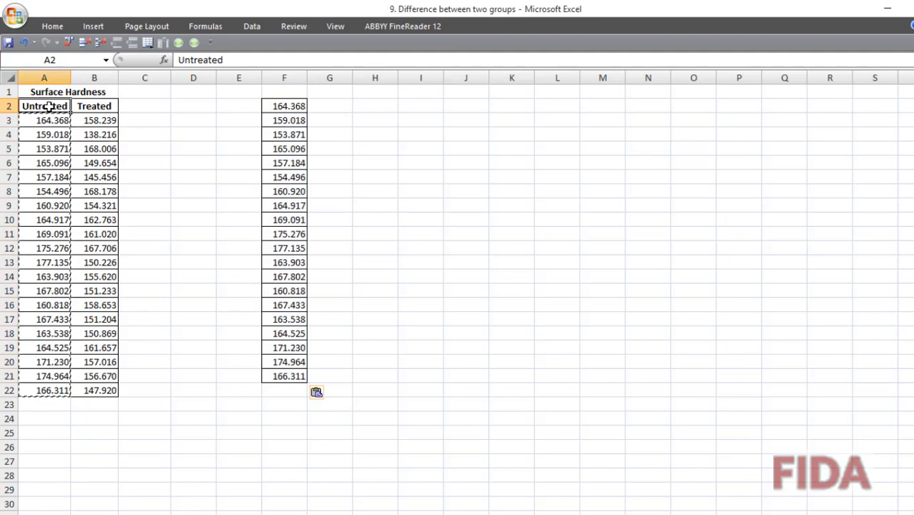
pyautogui.click(53, 26)
pyautogui.click(58, 59)
pyautogui.moveTo(190, 107); pyautogui.dragTo(188, 376)
pyautogui.click(53, 26)
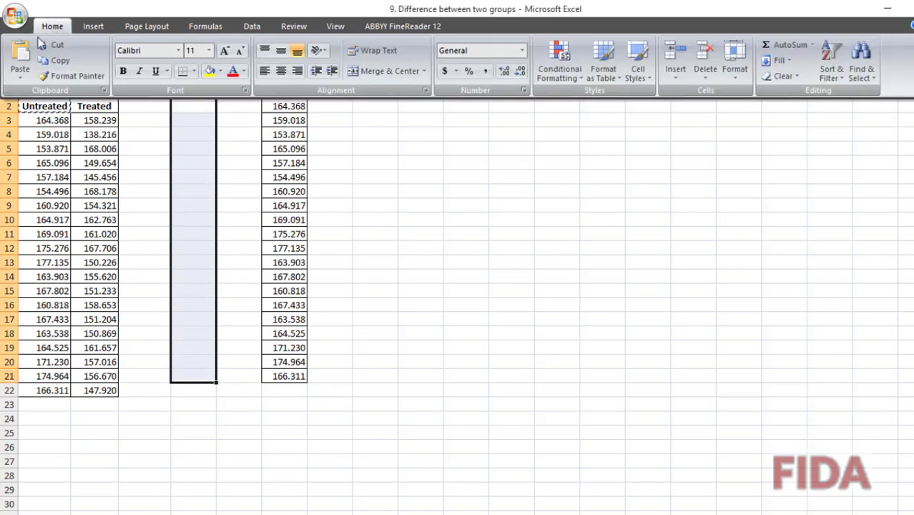
pyautogui.click(20, 56)
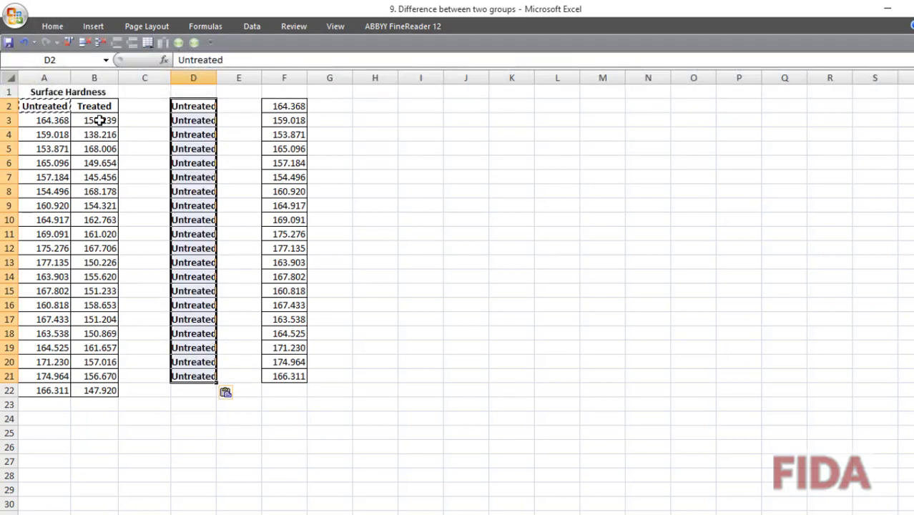
# Step: Copy the Treated hardness values from B3:B22 into column F below the untreated ones, starting at F22
pyautogui.moveTo(99, 120); pyautogui.dragTo(94, 389)
pyautogui.hotkey('ctrl', 'c')
pyautogui.click(285, 390)
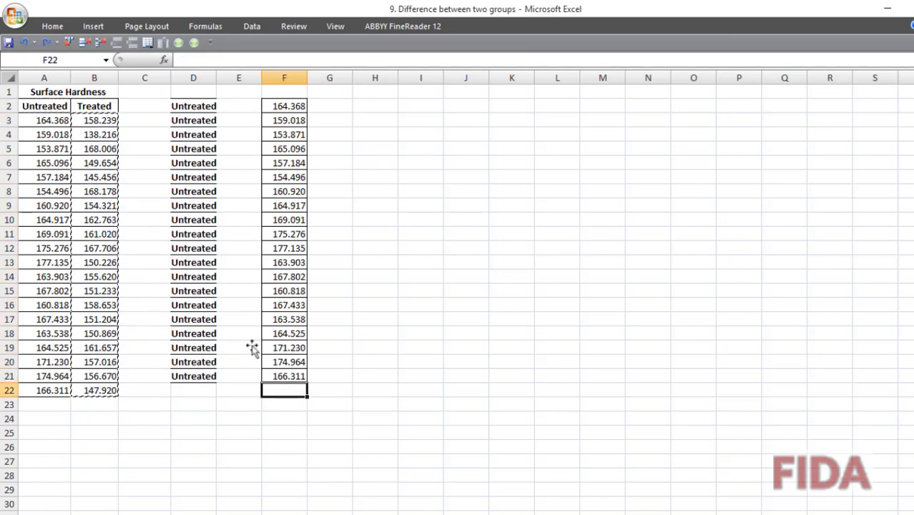
pyautogui.click(52, 26)
pyautogui.click(22, 56)
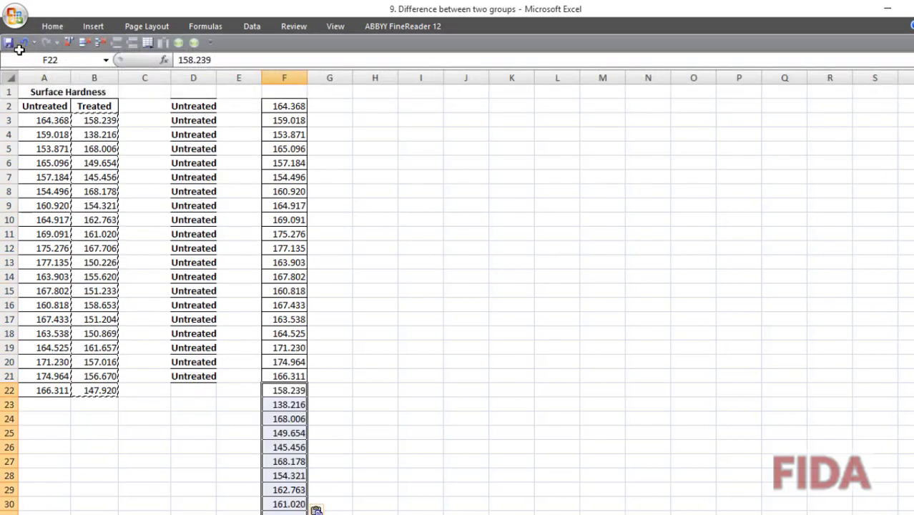
# Step: Copy the Treated heading from B2 into cells D22:D41 as the group label for the treated values
pyautogui.click(98, 106)
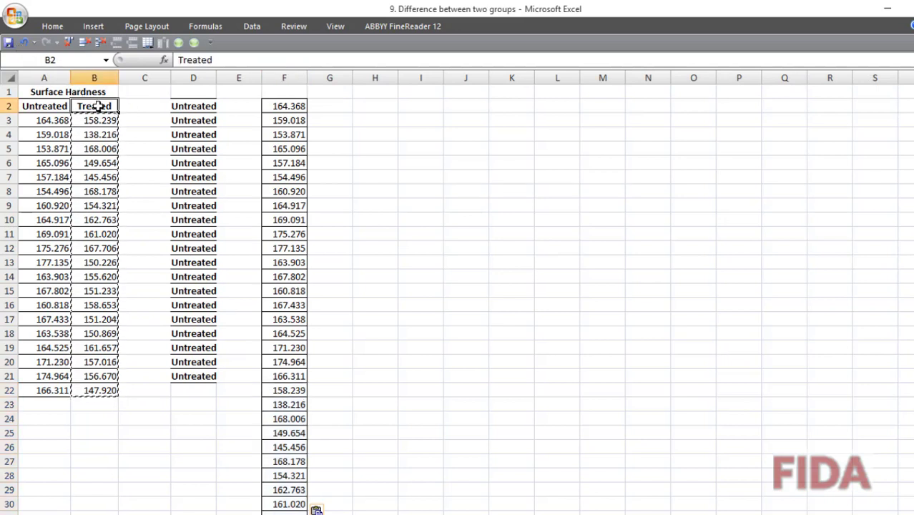
pyautogui.click(52, 25)
pyautogui.click(60, 61)
pyautogui.moveTo(194, 390); pyautogui.dragTo(197, 501)
pyautogui.click(53, 26)
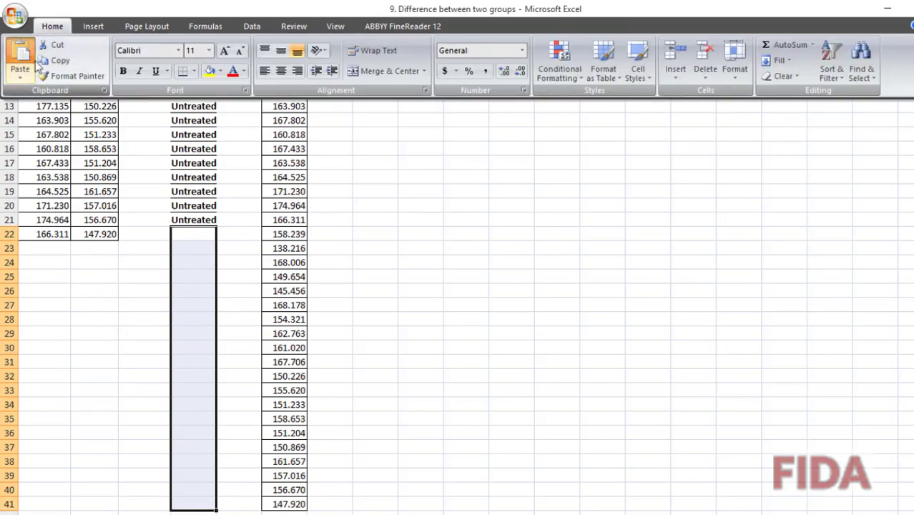
pyautogui.click(28, 66)
pyautogui.scroll(-2, 358, 346)
pyautogui.scroll(6, 358, 345)
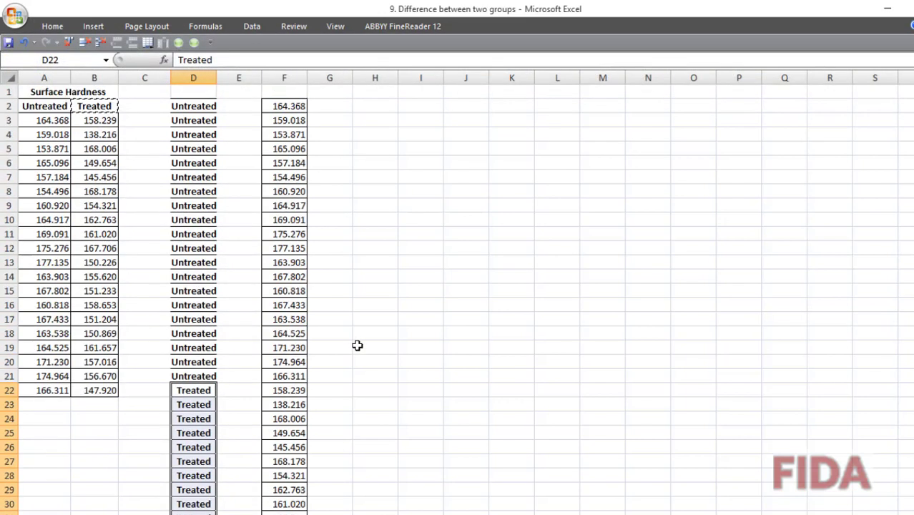
# Step: Enter the column headings SH in D1, Code in E1 and Values in F1
pyautogui.click(191, 92)
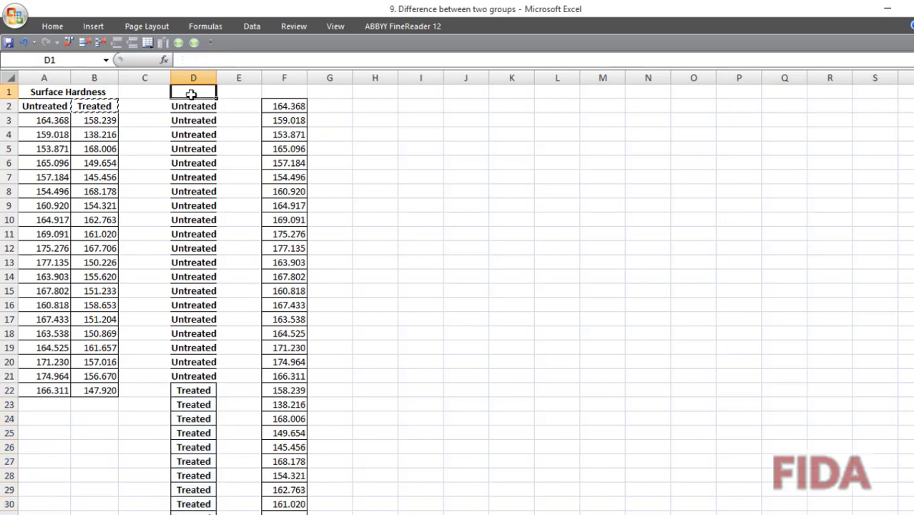
pyautogui.write('SH')
pyautogui.press('Return')
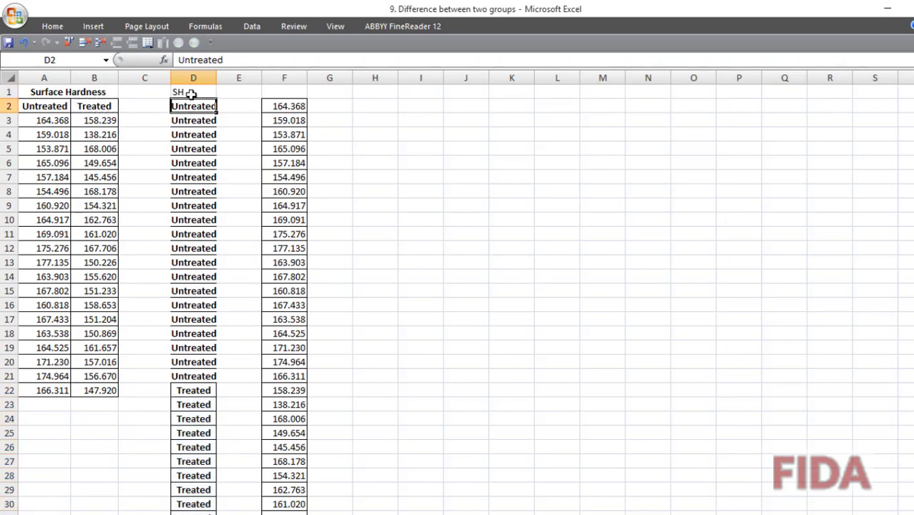
pyautogui.click(252, 91)
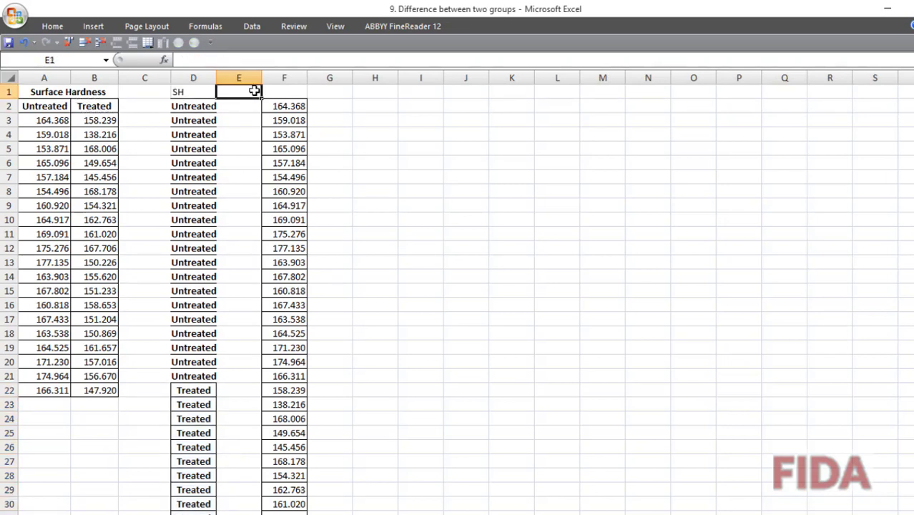
pyautogui.write('Code')
pyautogui.press('Tab')
pyautogui.write('Values')
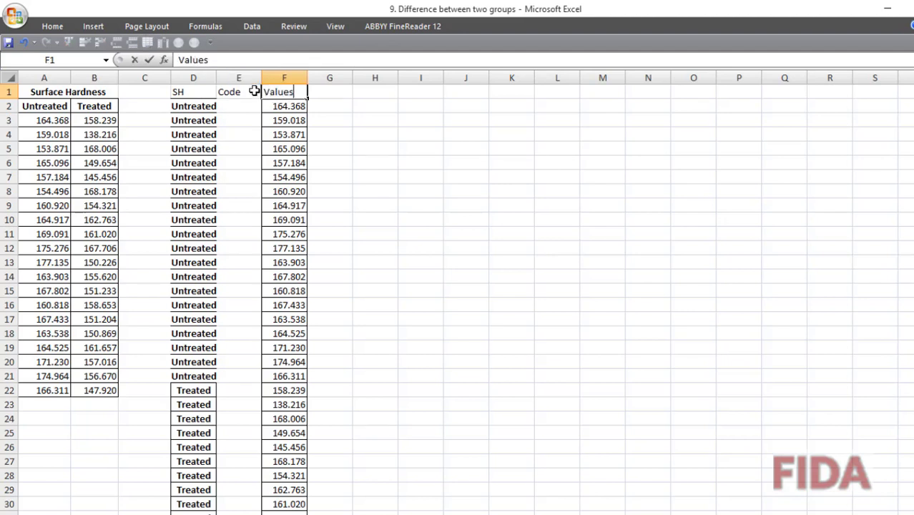
pyautogui.press('Return')
# Step: Enter code 1 in E2 and fill it down to E21 for all Untreated rows
pyautogui.click(241, 104)
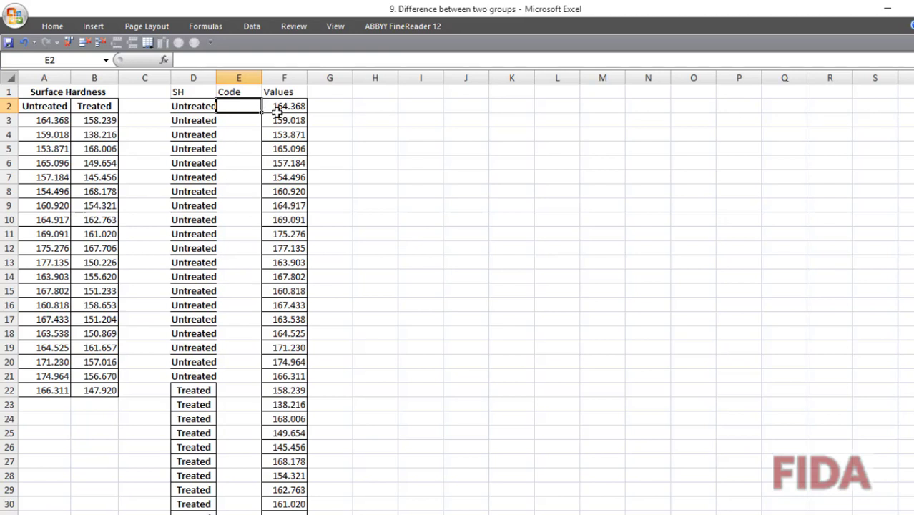
pyautogui.write('1')
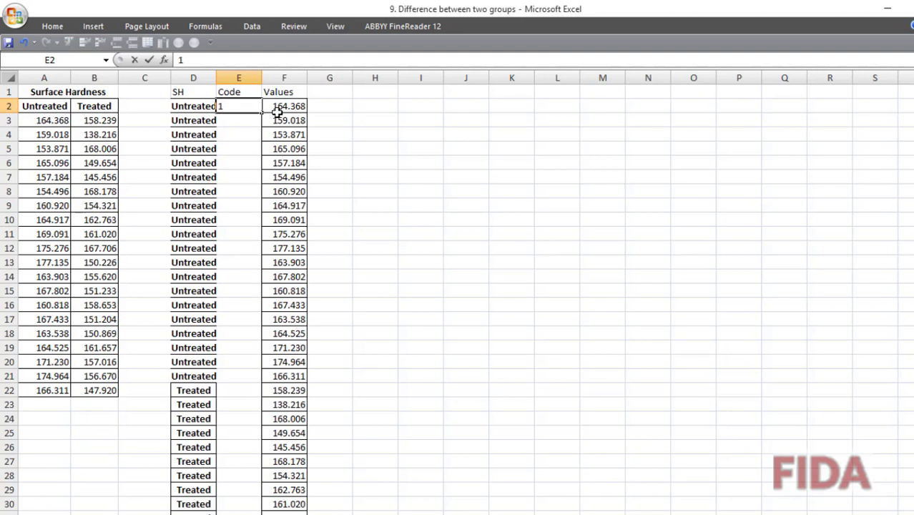
pyautogui.press('Return')
pyautogui.click(243, 105)
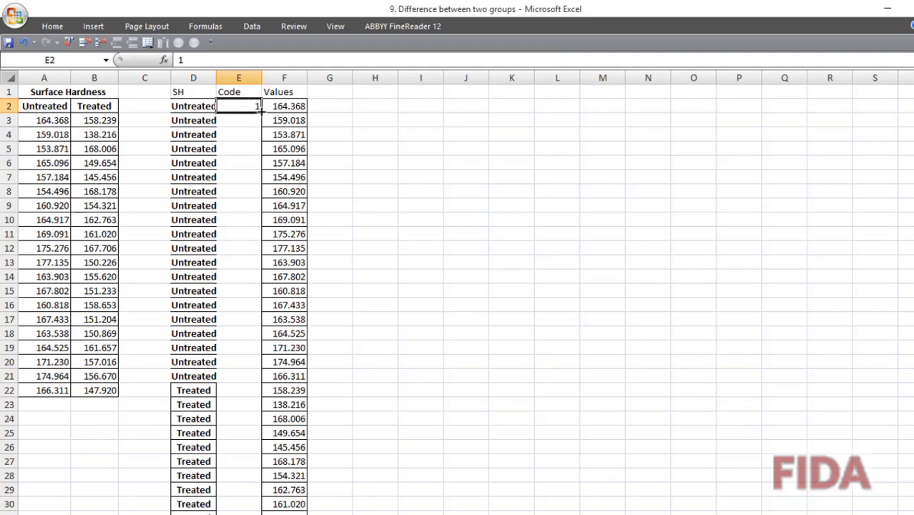
pyautogui.moveTo(262, 112); pyautogui.dragTo(261, 383)
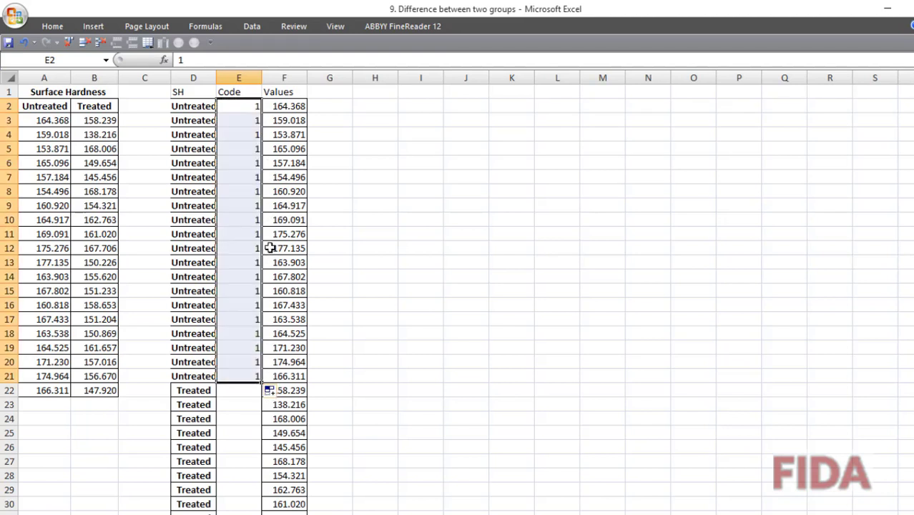
# Step: Enter code 2 in E22 and fill it down to E41 for all Treated rows
pyautogui.scroll(-3, 269, 247)
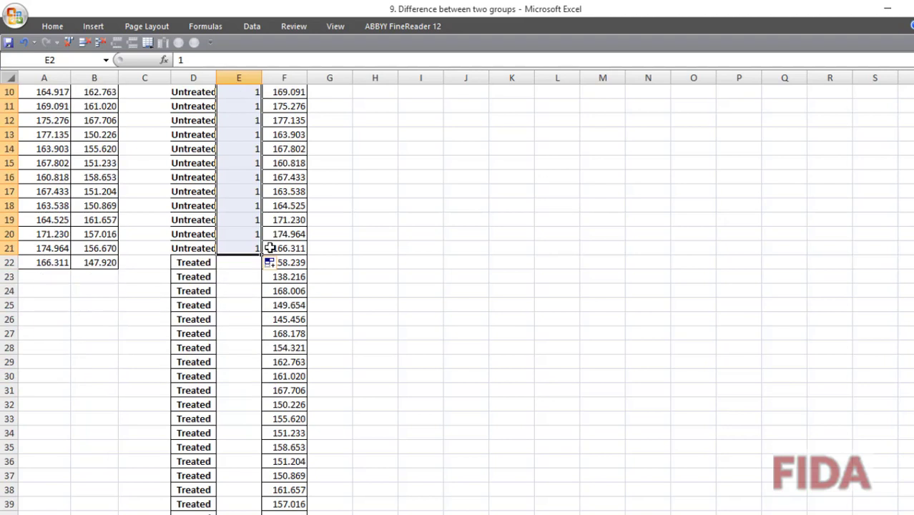
pyautogui.hotkey('ctrl', 'Down')
pyautogui.press('Down')
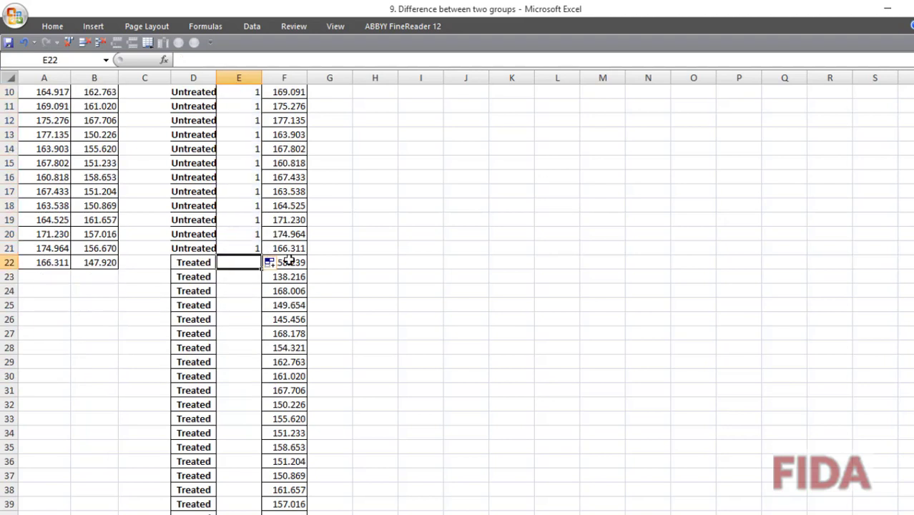
pyautogui.write('2')
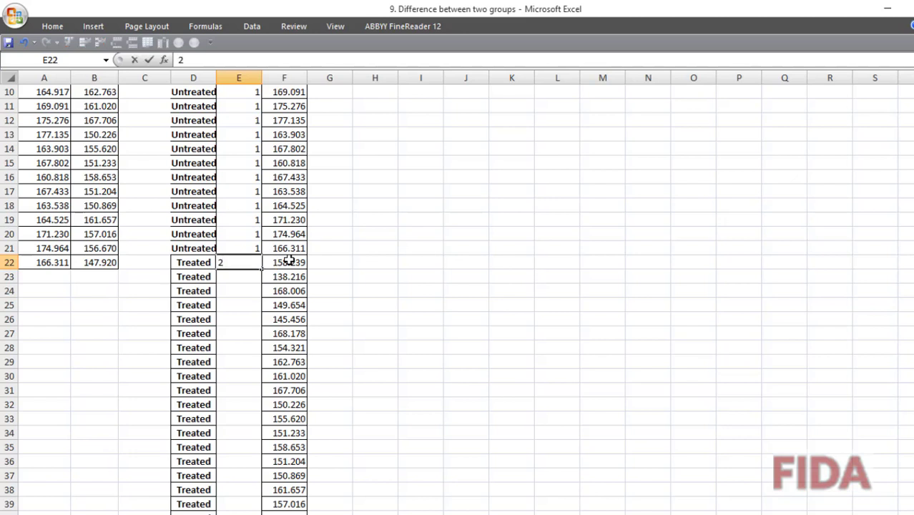
pyautogui.click(245, 275)
pyautogui.press('Up')
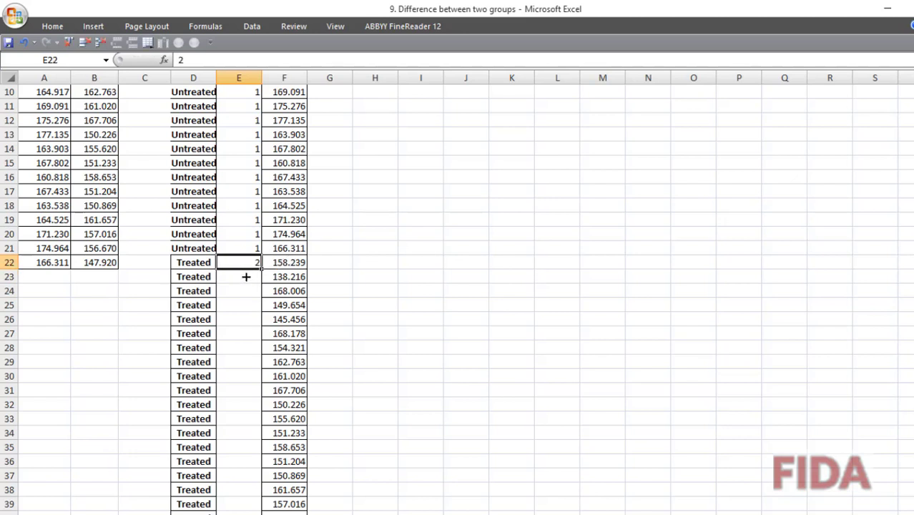
pyautogui.moveTo(261, 269); pyautogui.dragTo(264, 498)
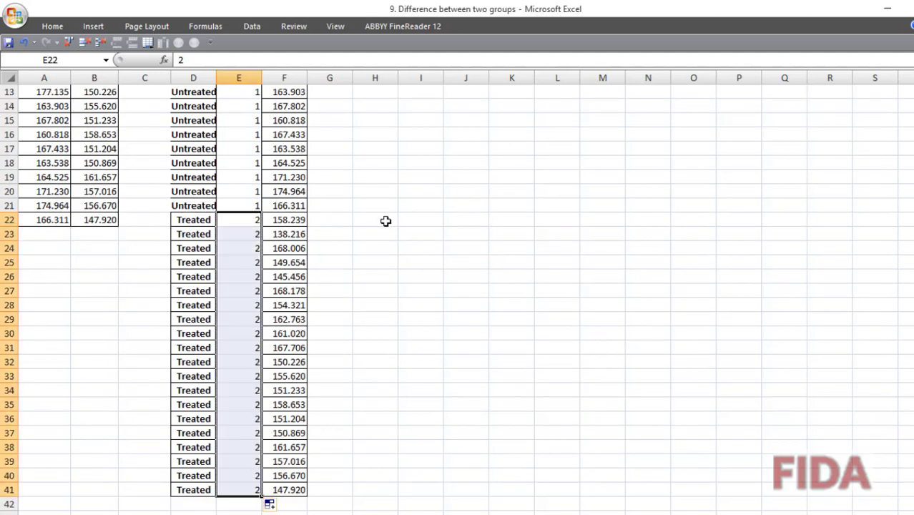
pyautogui.scroll(4, 386, 221)
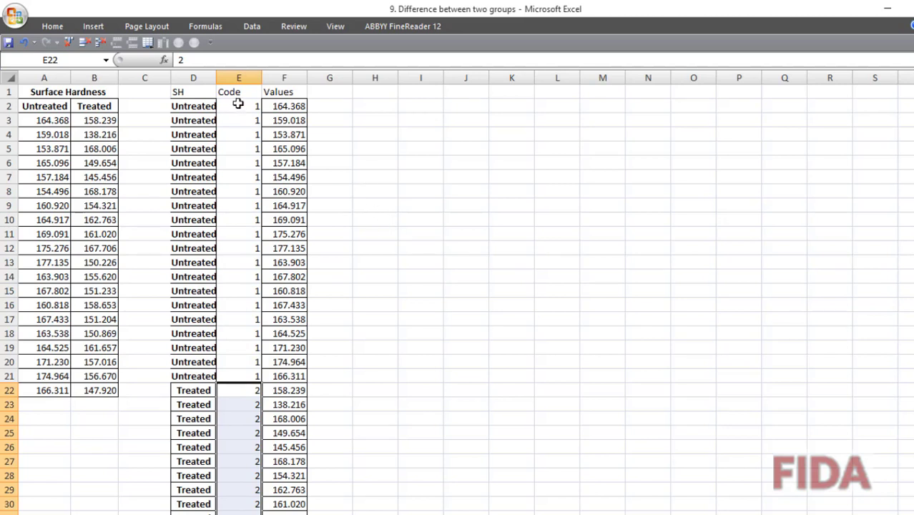
# Step: Copy the codes and values in E2:F41 and paste them into the empty SPSS data sheet from the first cell
pyautogui.moveTo(238, 105); pyautogui.dragTo(294, 496)
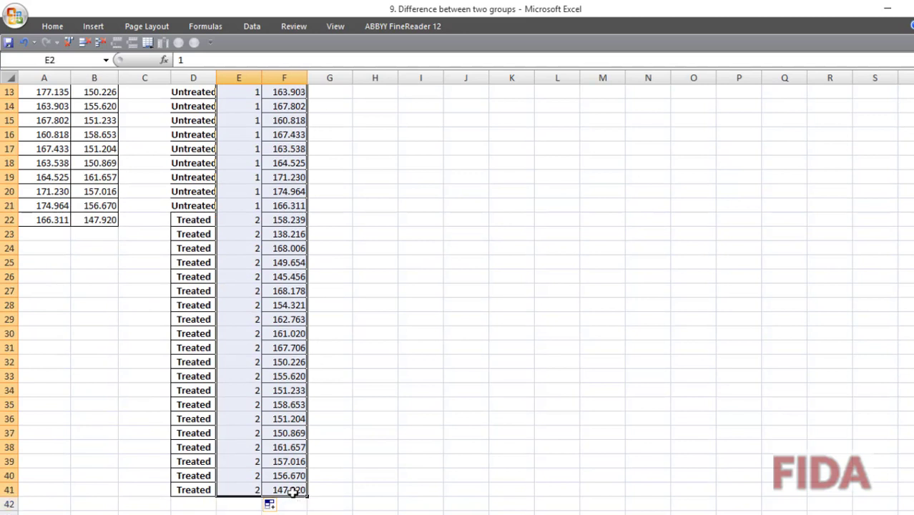
pyautogui.click(53, 26)
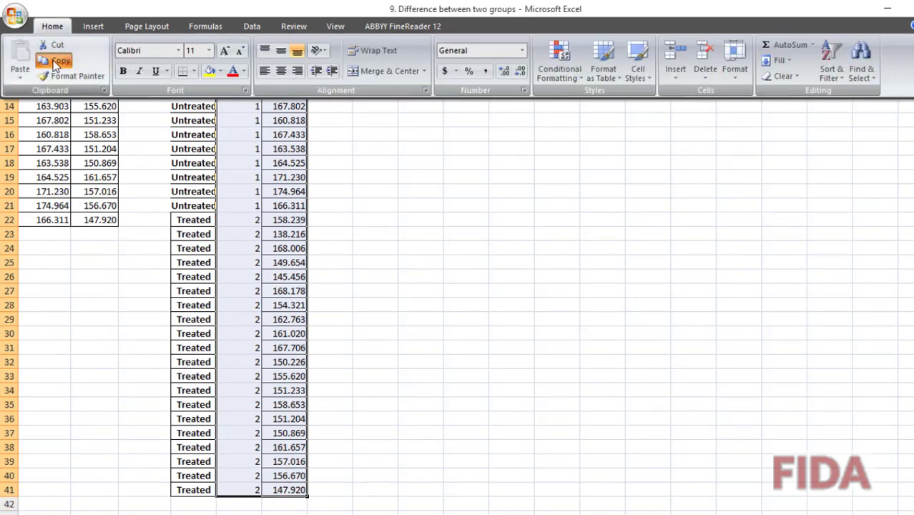
pyautogui.click(55, 57)
pyautogui.scroll(4, 524, 511)
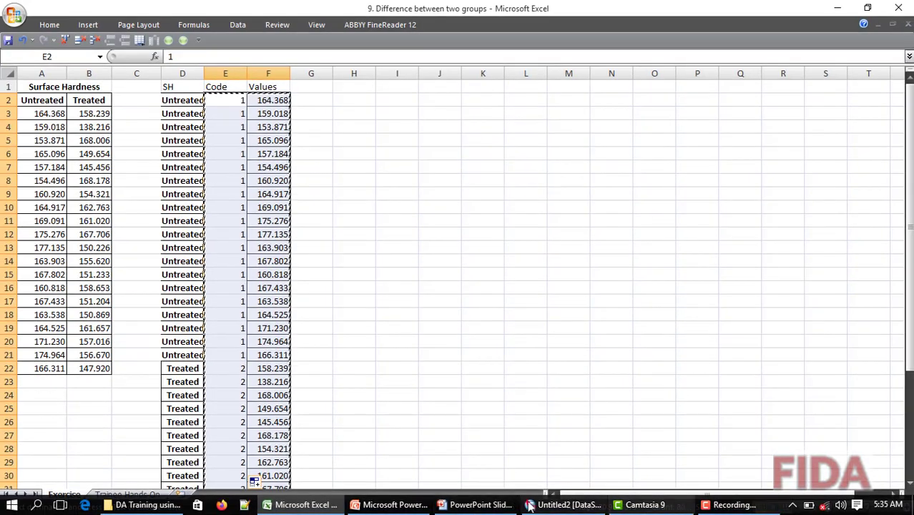
pyautogui.click(570, 505)
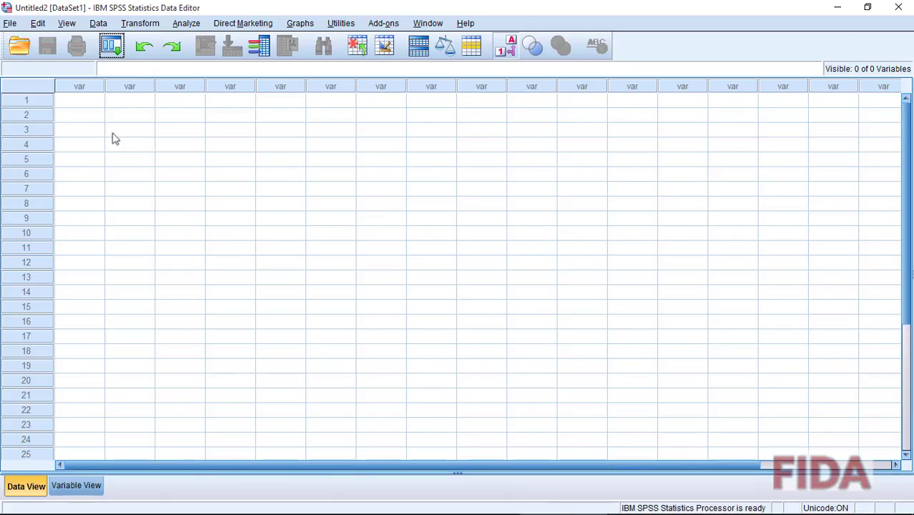
pyautogui.rightClick(74, 105)
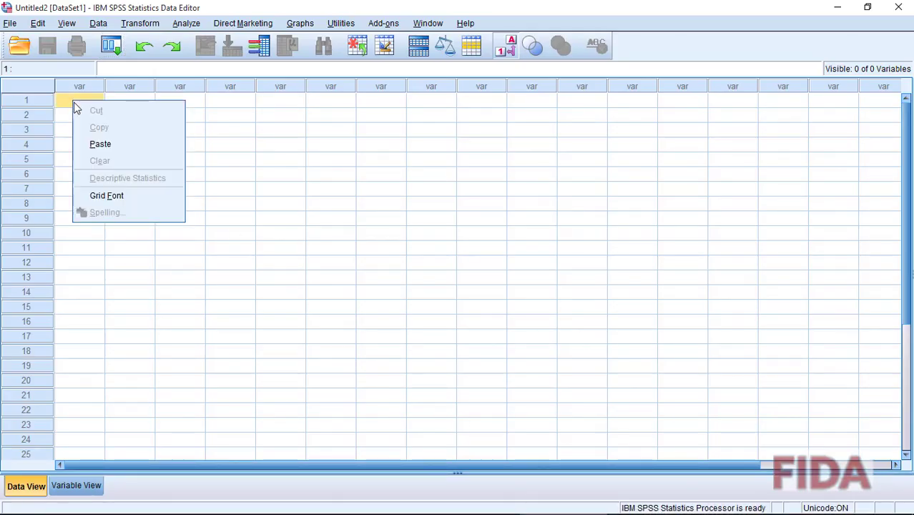
pyautogui.click(100, 143)
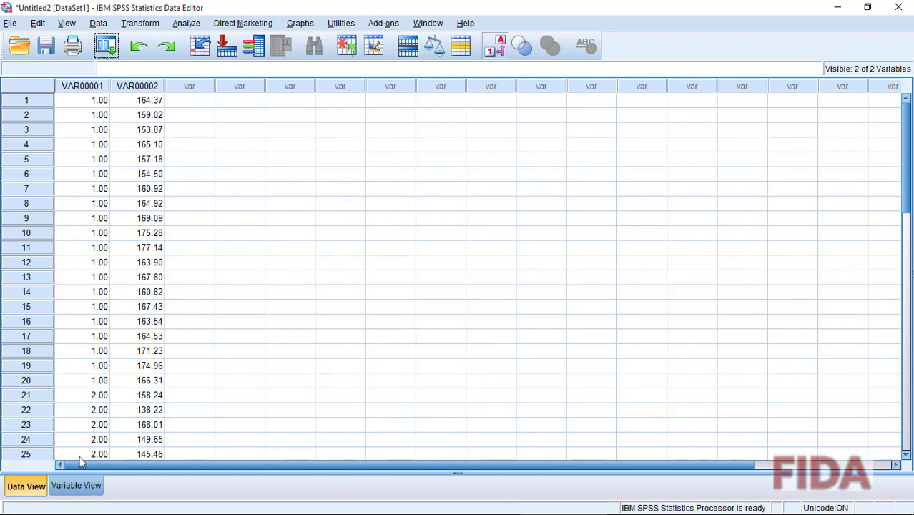
# Step: Rename the two pasted variables in the variable definitions as SH and Values
pyautogui.click(77, 486)
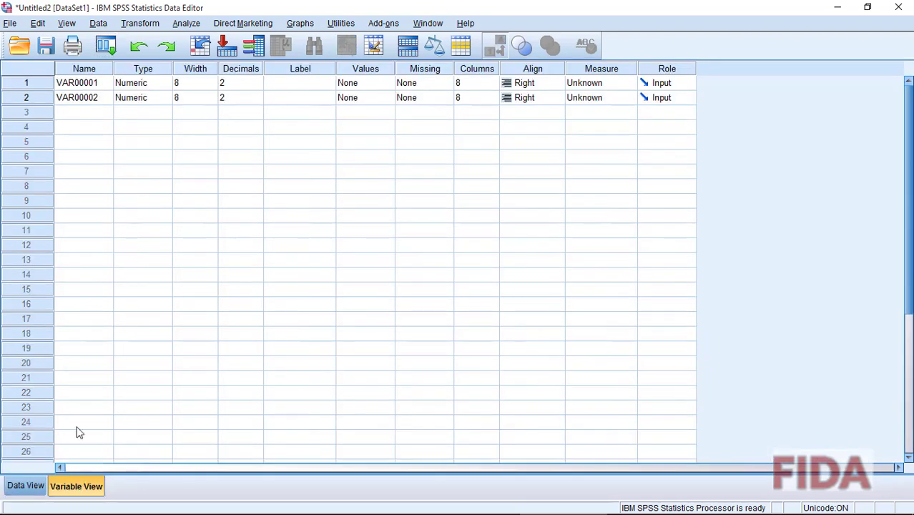
pyautogui.click(74, 84)
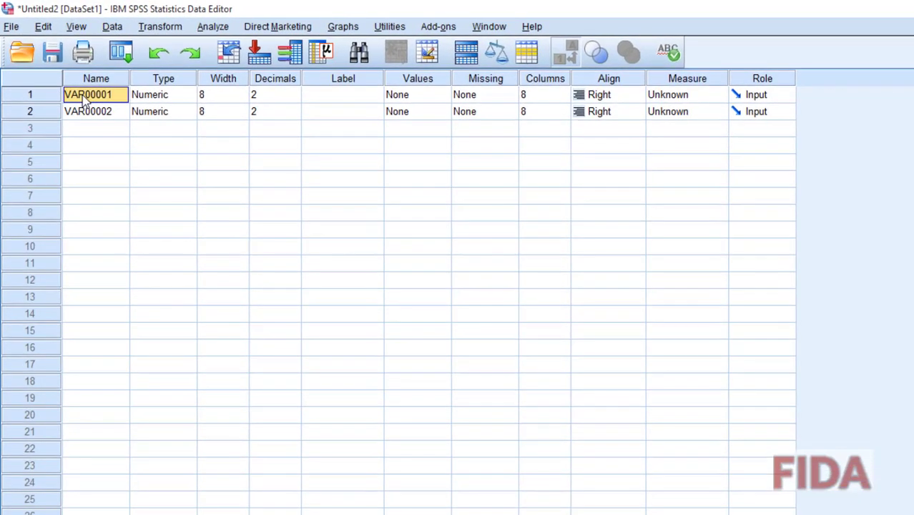
pyautogui.write('SH')
pyautogui.press('Return')
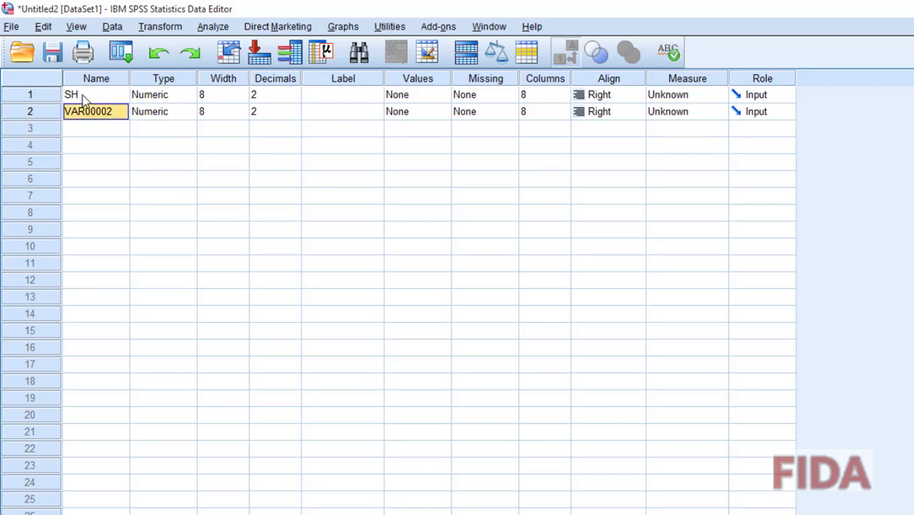
pyautogui.write('Values')
pyautogui.press('Return')
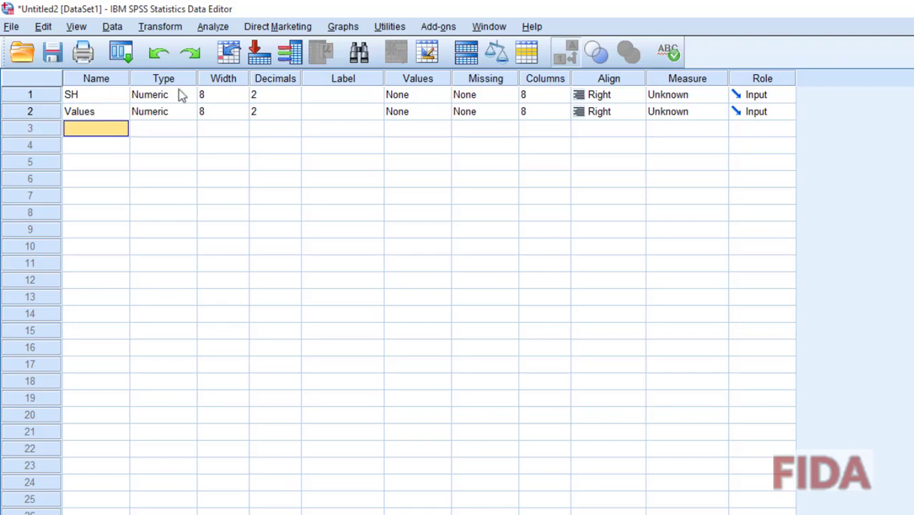
# Step: Widen the label column, then label the SH variable Surface Hardness and the Values variable Values
pyautogui.moveTo(384, 76); pyautogui.dragTo(470, 76)
pyautogui.click(337, 100)
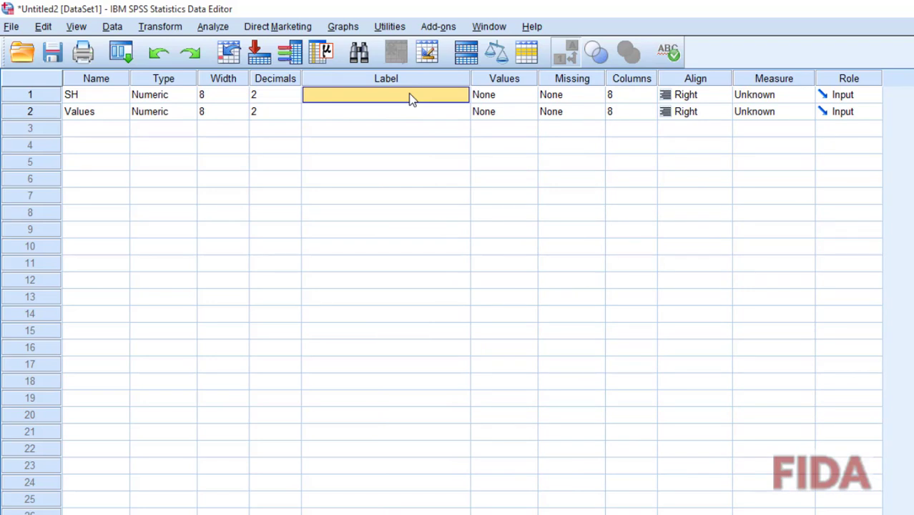
pyautogui.write('Surface Hardness')
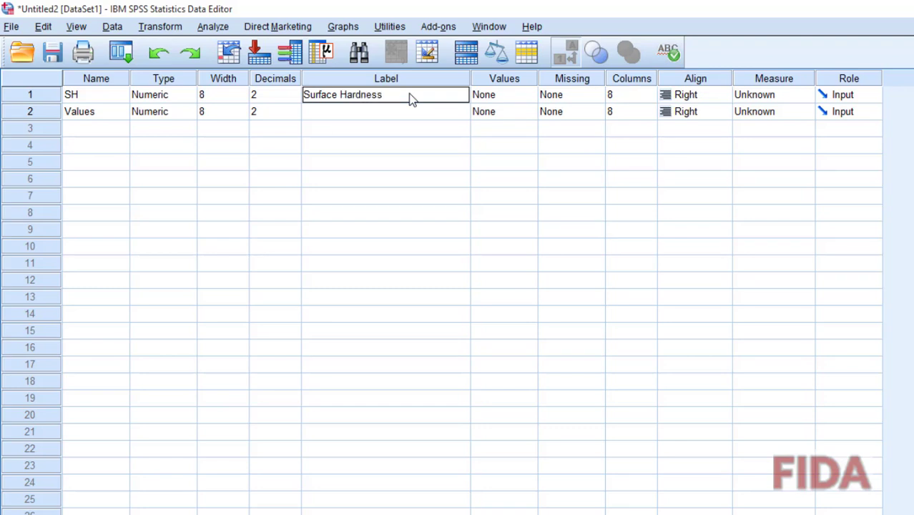
pyautogui.press('Return')
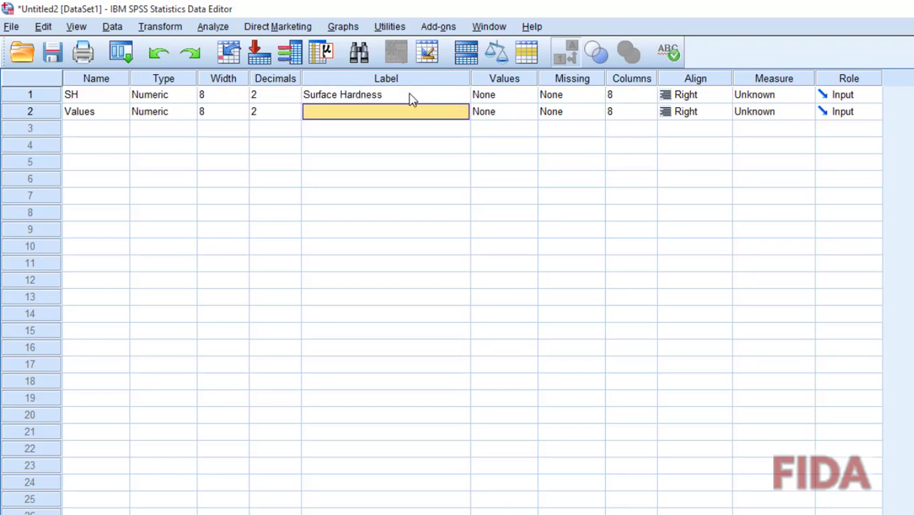
pyautogui.write('Values')
pyautogui.press('Return')
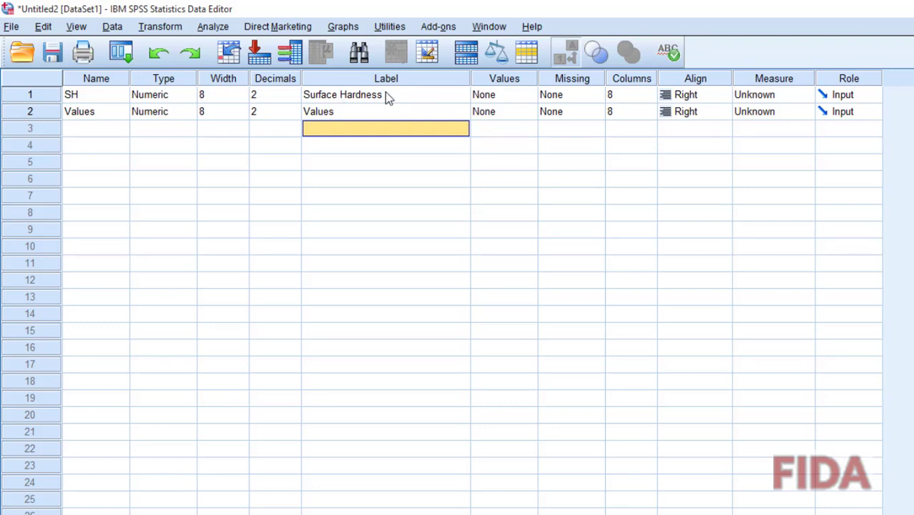
# Step: Define value labels for the SH variable, with 1 as Untreated and 2 as Treated
pyautogui.click(491, 96)
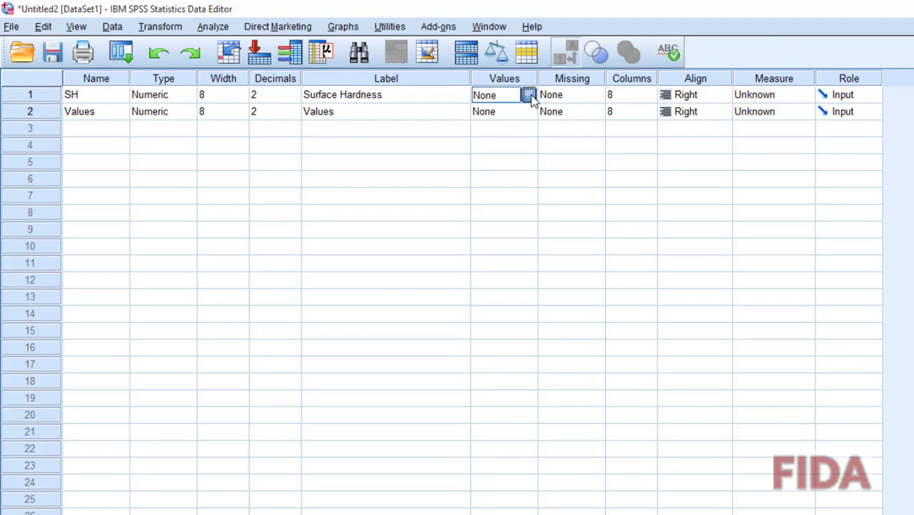
pyautogui.click(528, 95)
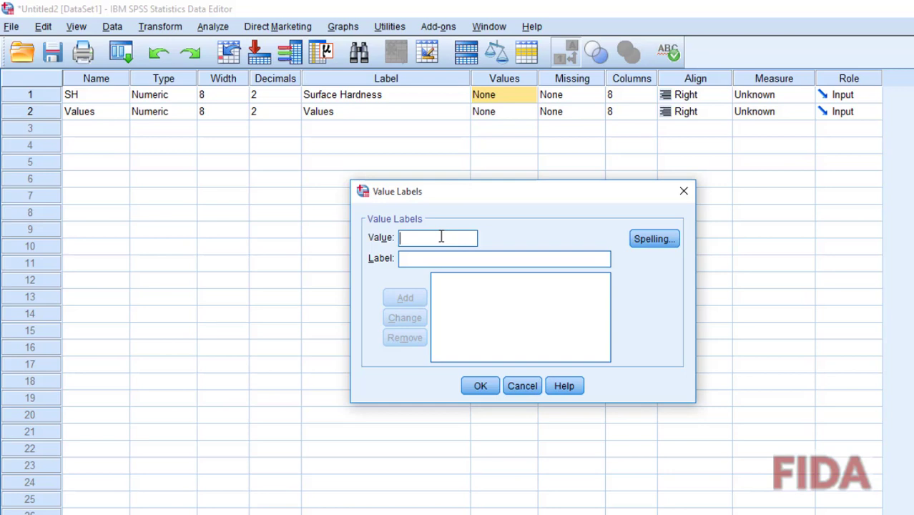
pyautogui.write('1')
pyautogui.press('Tab')
pyautogui.write('Untreated')
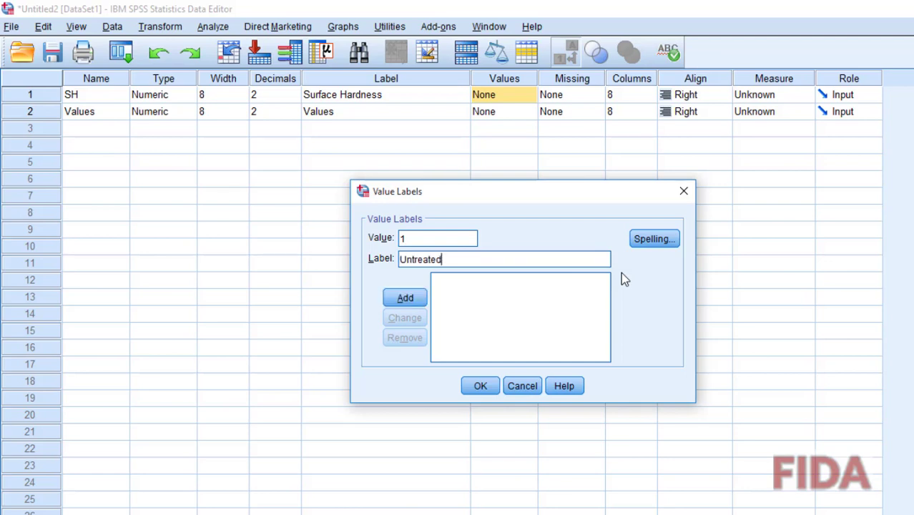
pyautogui.press('Return')
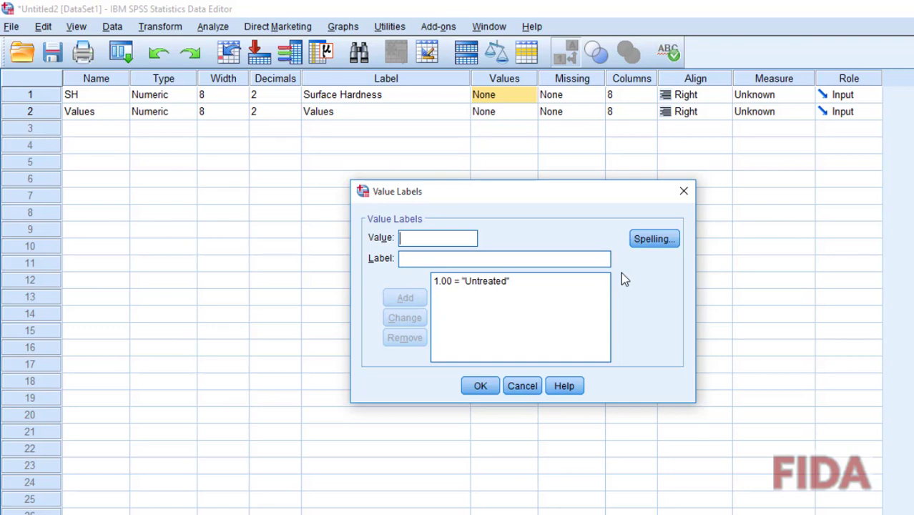
pyautogui.write('2')
pyautogui.press('Tab')
pyautogui.write('Treated')
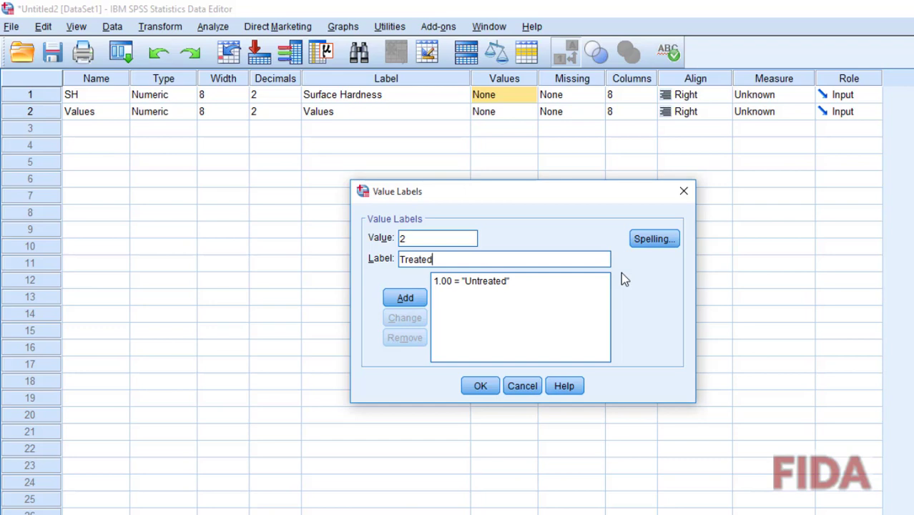
pyautogui.press('Return')
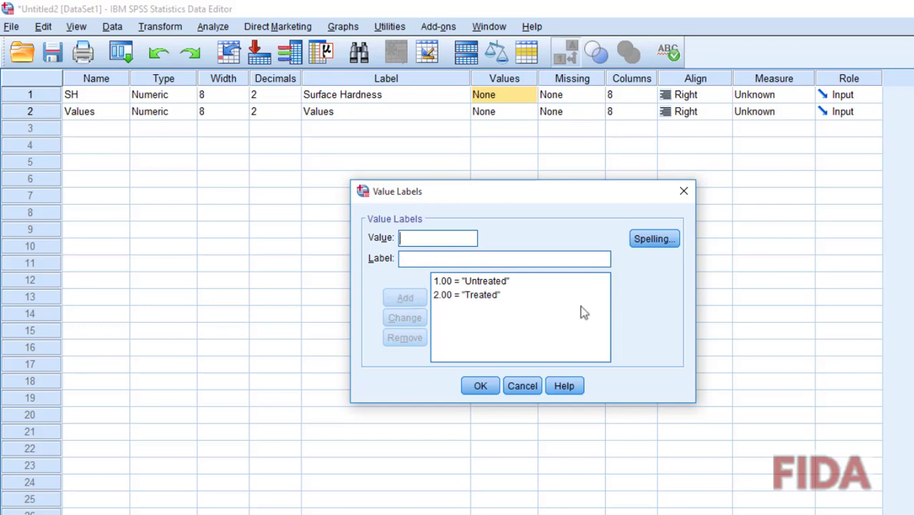
pyautogui.click(489, 388)
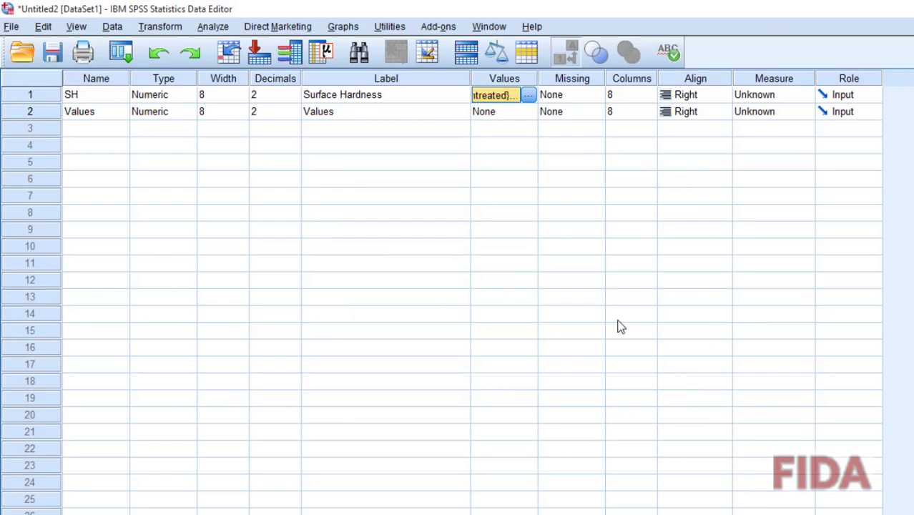
# Step: Set the measurement level of SH to Nominal and of Values to Scale
pyautogui.click(769, 97)
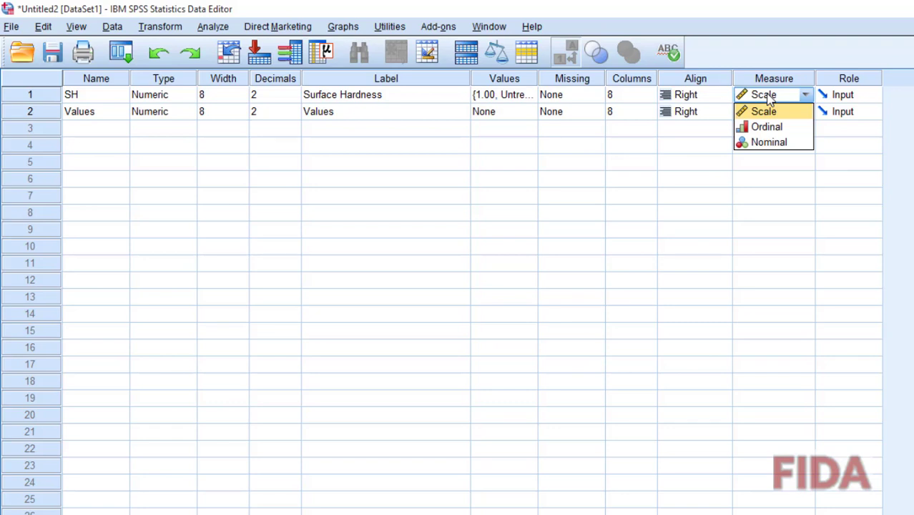
pyautogui.click(773, 143)
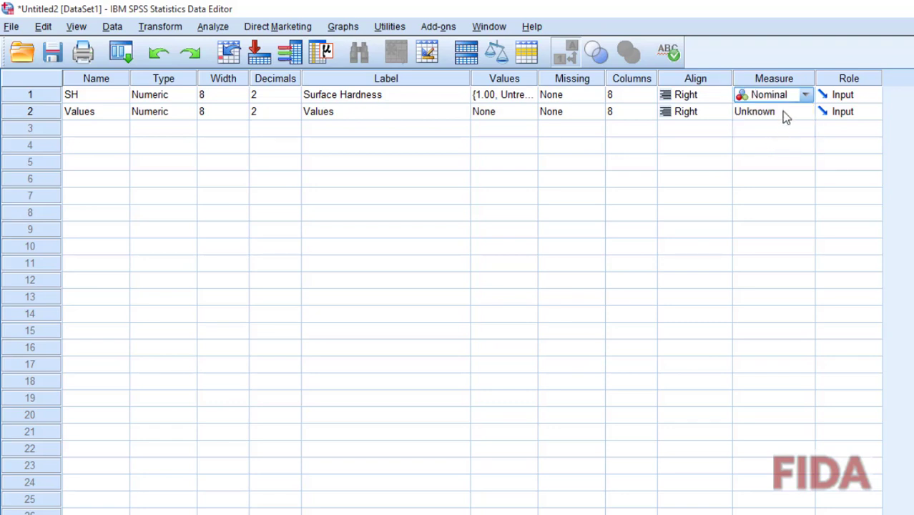
pyautogui.click(785, 117)
pyautogui.click(775, 127)
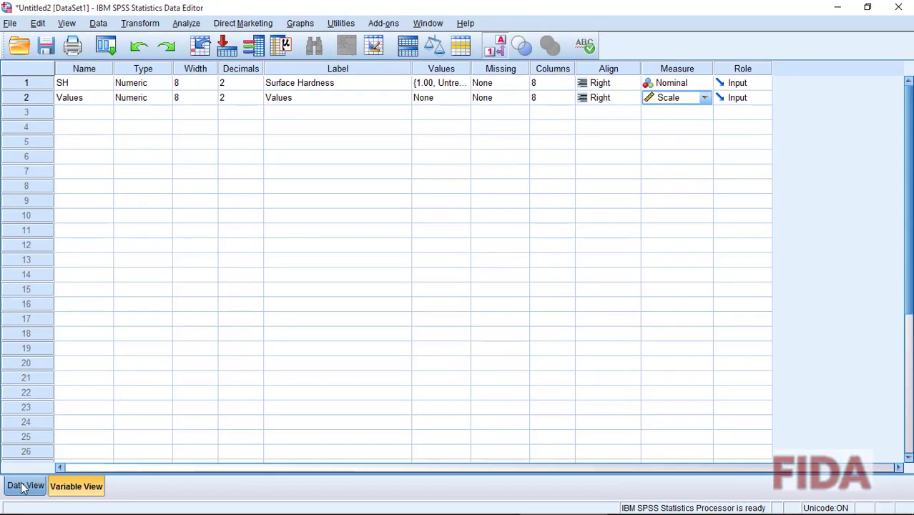
# Step: Set up an Independent-Samples T Test from the data sheet with Values as test variable and Surface Hardness as grouping variable
pyautogui.click(25, 514)
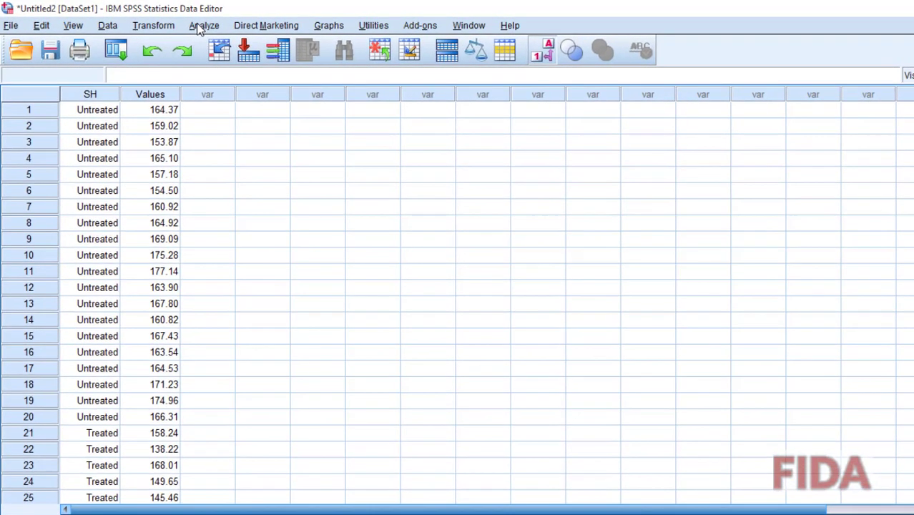
pyautogui.click(183, 25)
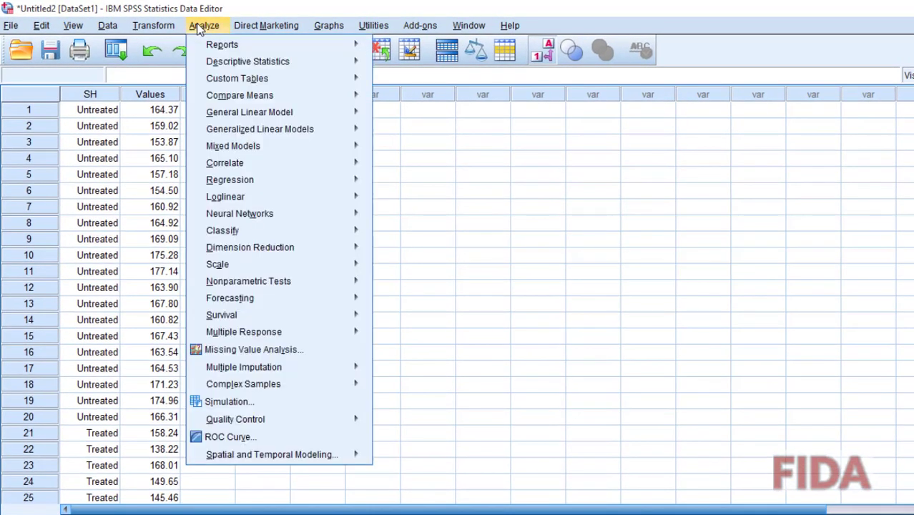
pyautogui.moveTo(272, 95)
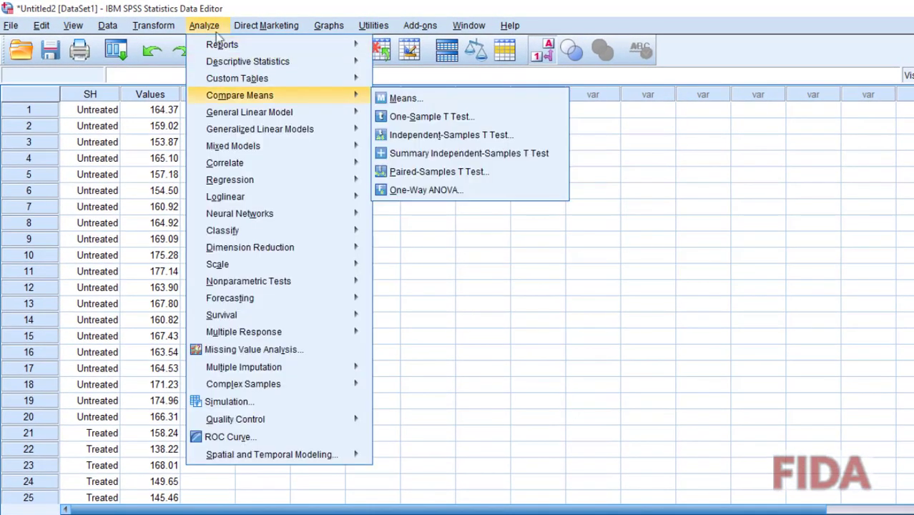
pyautogui.click(435, 135)
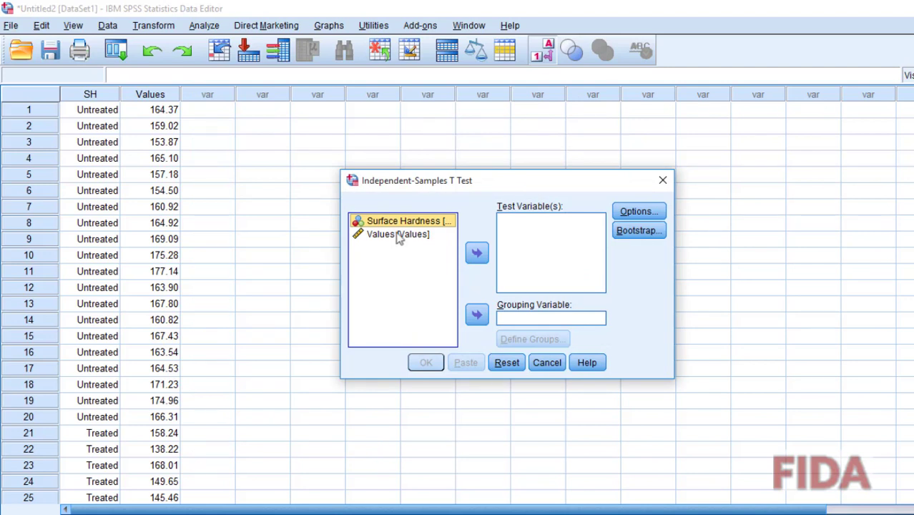
pyautogui.moveTo(391, 241); pyautogui.dragTo(536, 244)
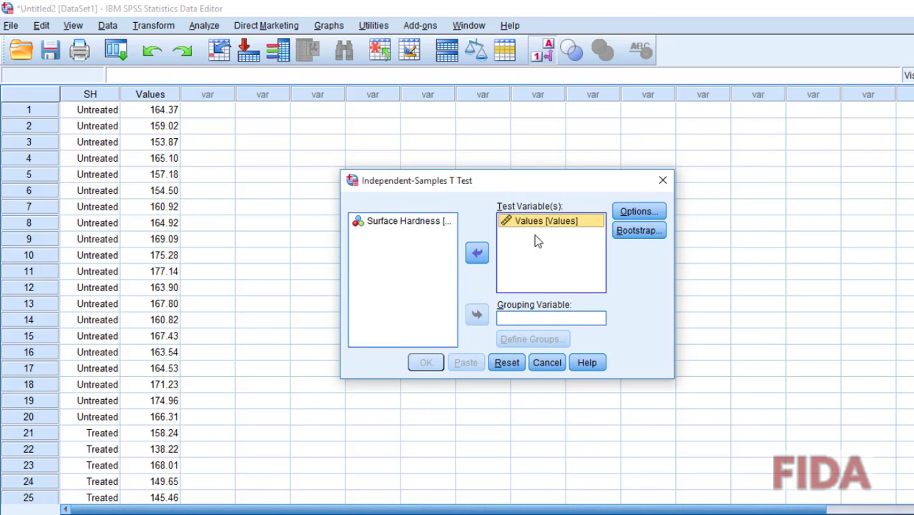
pyautogui.moveTo(389, 227); pyautogui.dragTo(521, 322)
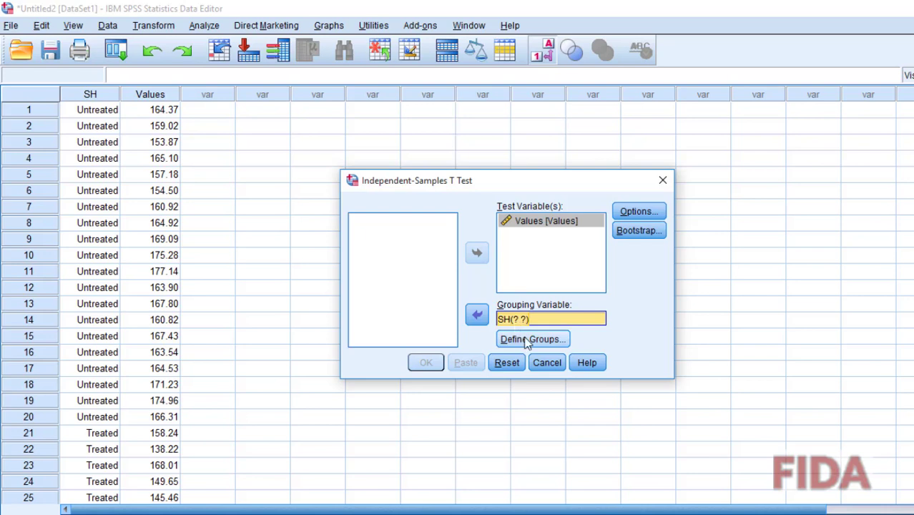
# Step: Define the grouping variable's groups with the specified values 1 and 2, and run the t test
pyautogui.click(527, 341)
pyautogui.click(525, 258)
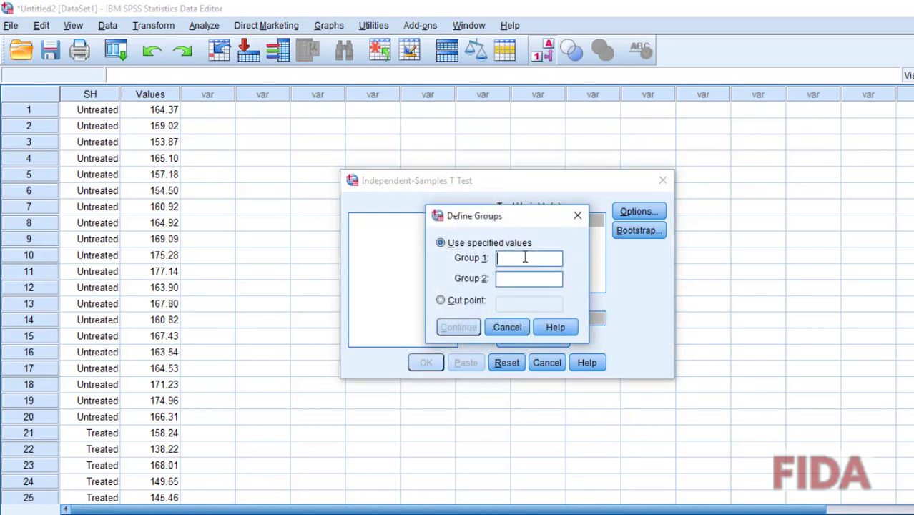
pyautogui.write('1')
pyautogui.click(525, 278)
pyautogui.write('2')
pyautogui.click(459, 333)
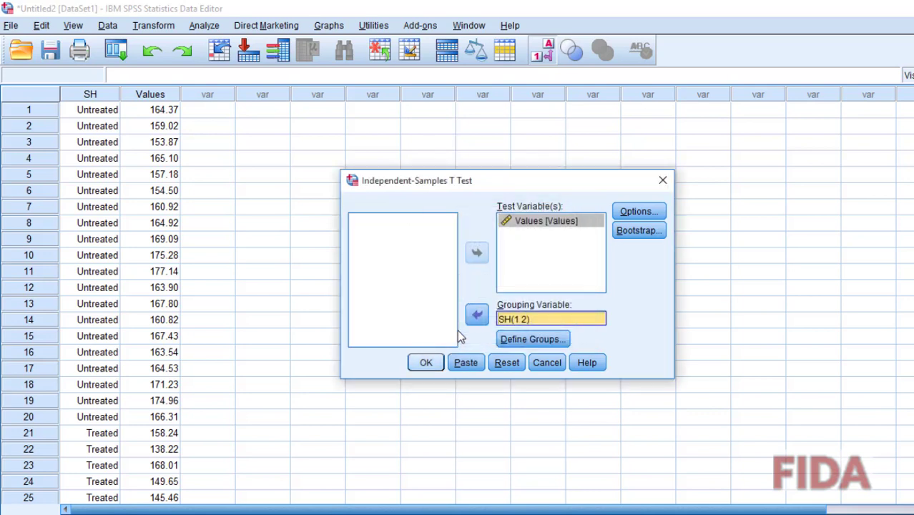
pyautogui.click(425, 364)
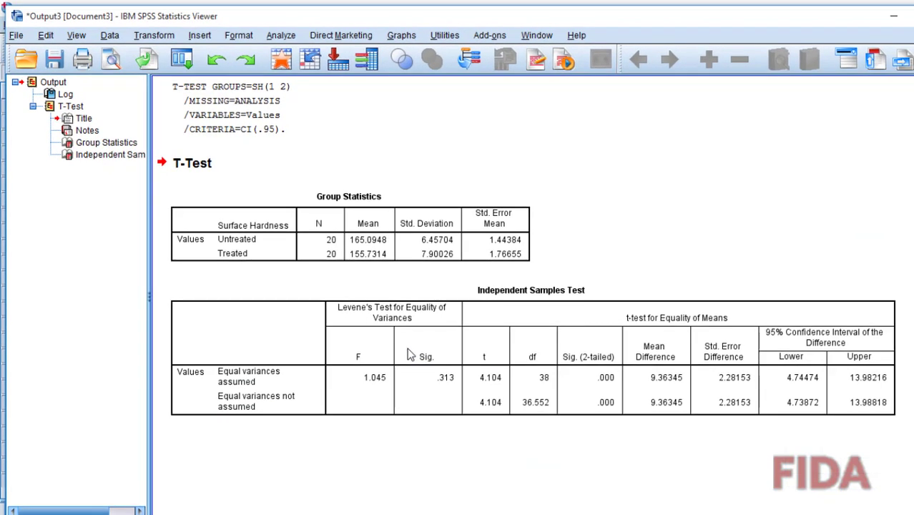
# Step: Review the Group Statistics and Independent Samples Test tables, and open the Independent Samples Test table for editing
pyautogui.click(407, 348)
pyautogui.click(368, 201)
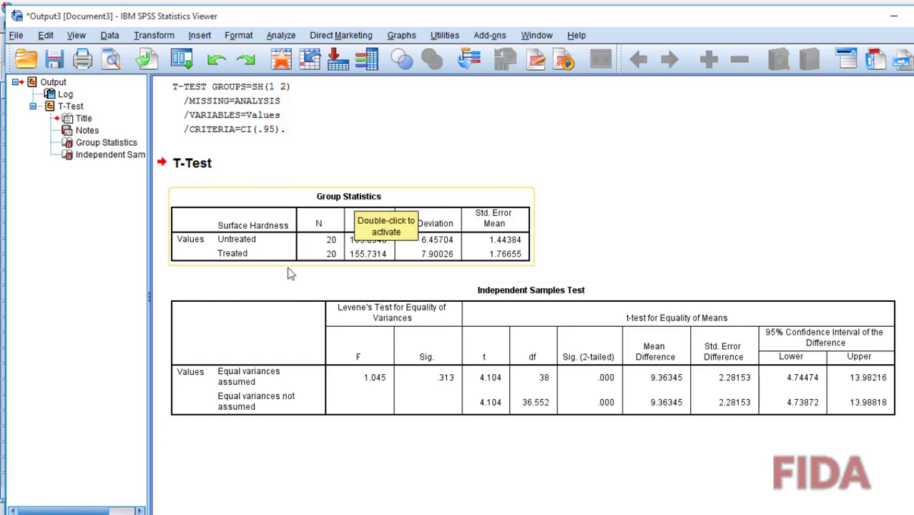
pyautogui.click(272, 288)
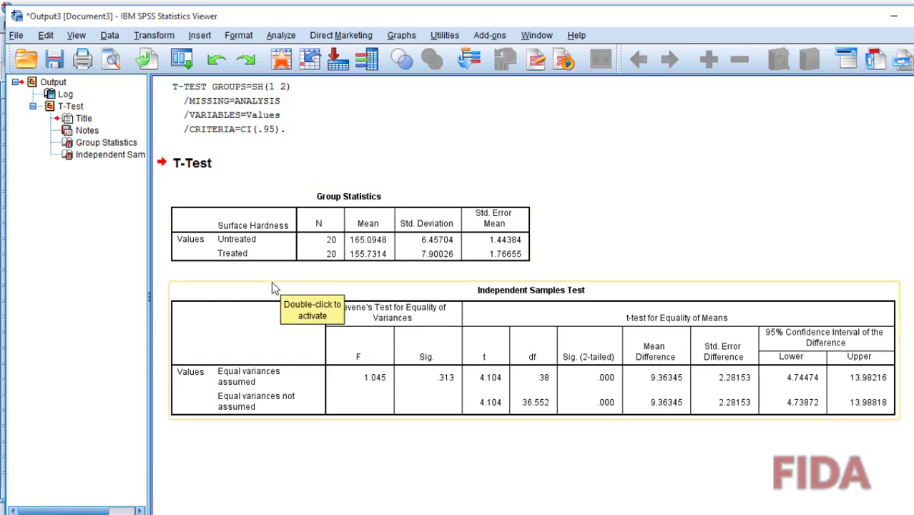
pyautogui.click(235, 247)
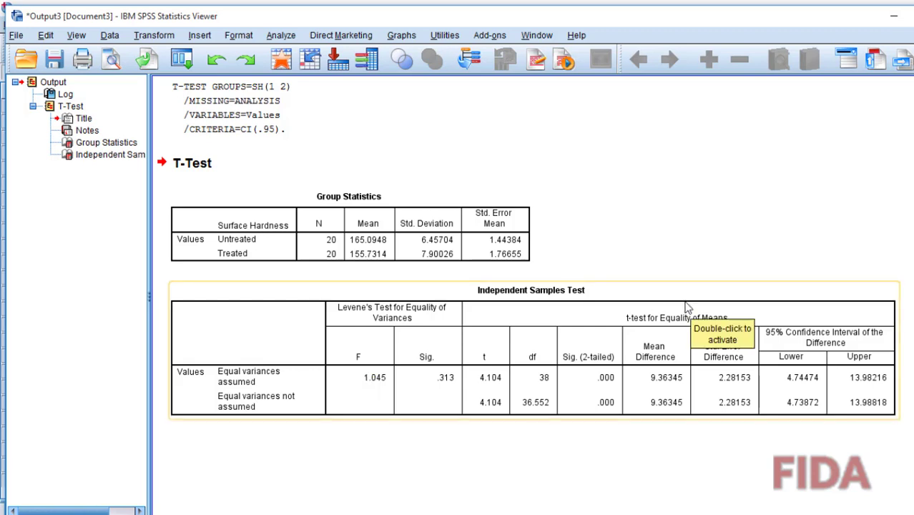
pyautogui.doubleClick(532, 352)
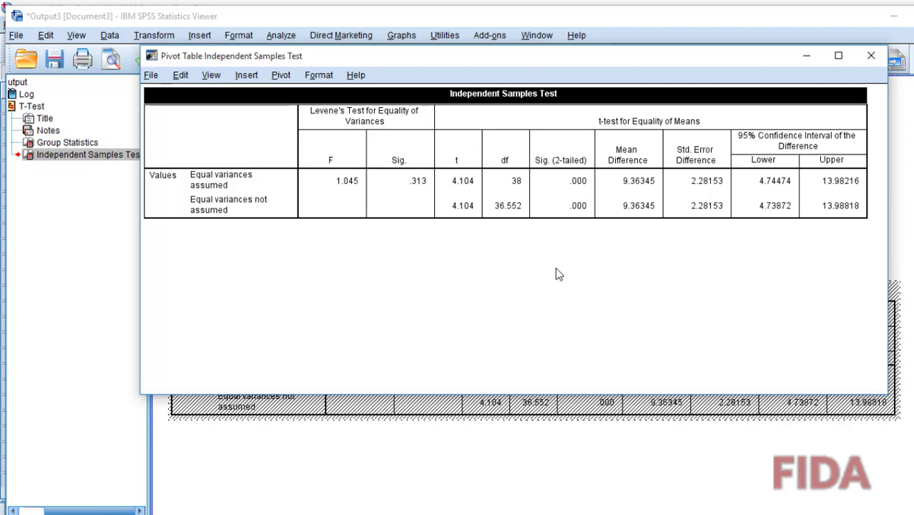
pyautogui.click(281, 78)
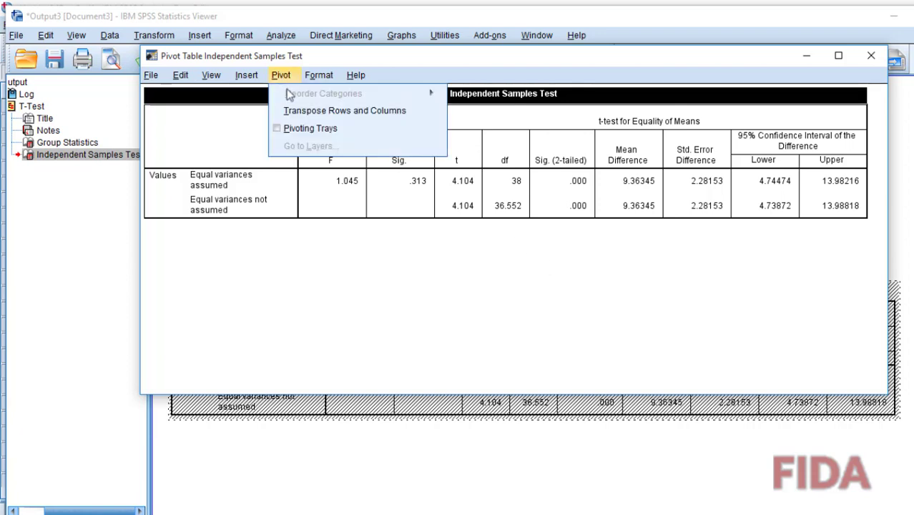
pyautogui.click(307, 126)
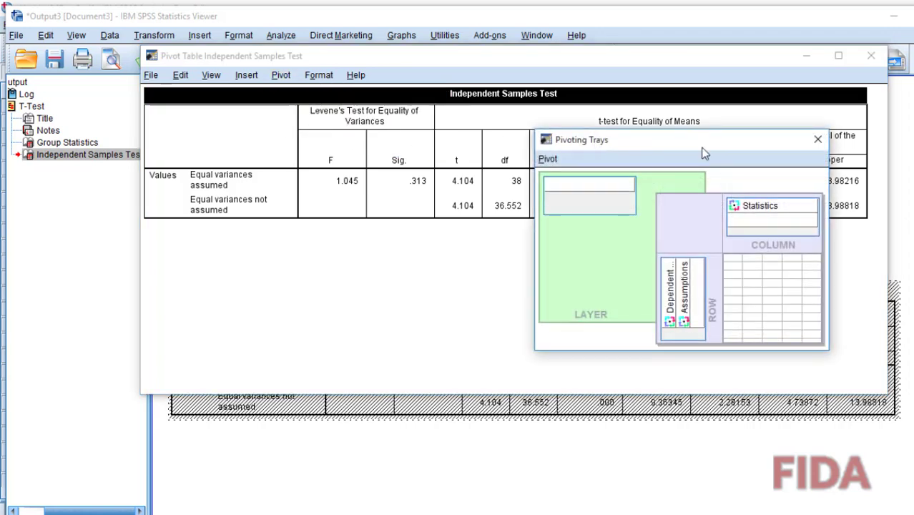
pyautogui.click(818, 141)
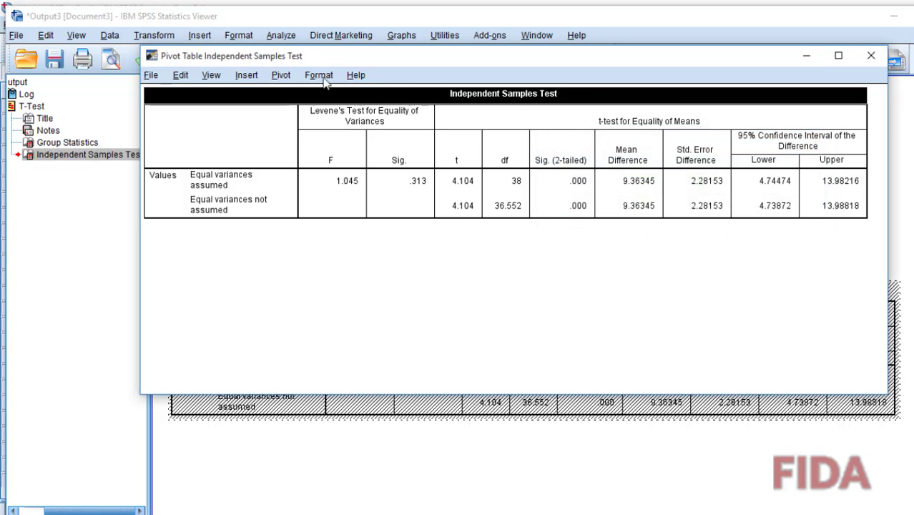
# Step: Pivot Assumptions from the rows to the layer of the Independent Samples Test table, keeping Equal variances assumed, and close the table editor
pyautogui.click(281, 75)
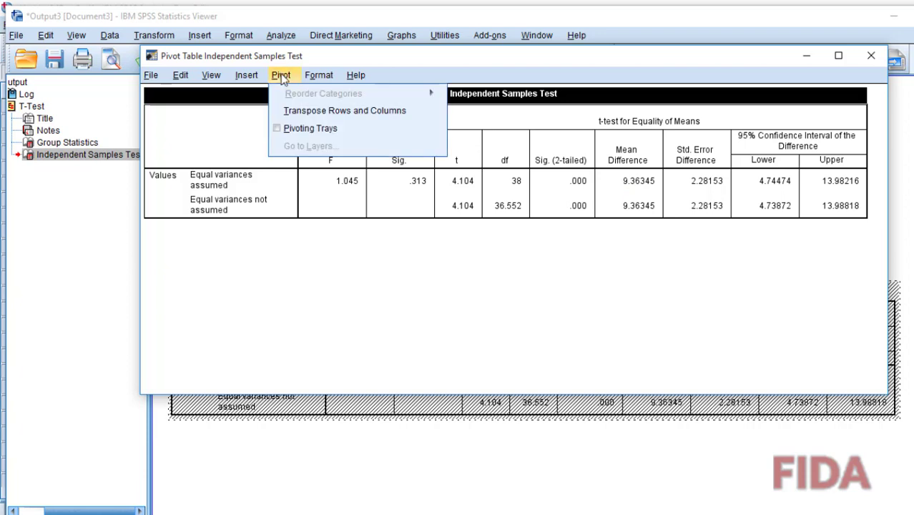
pyautogui.click(301, 128)
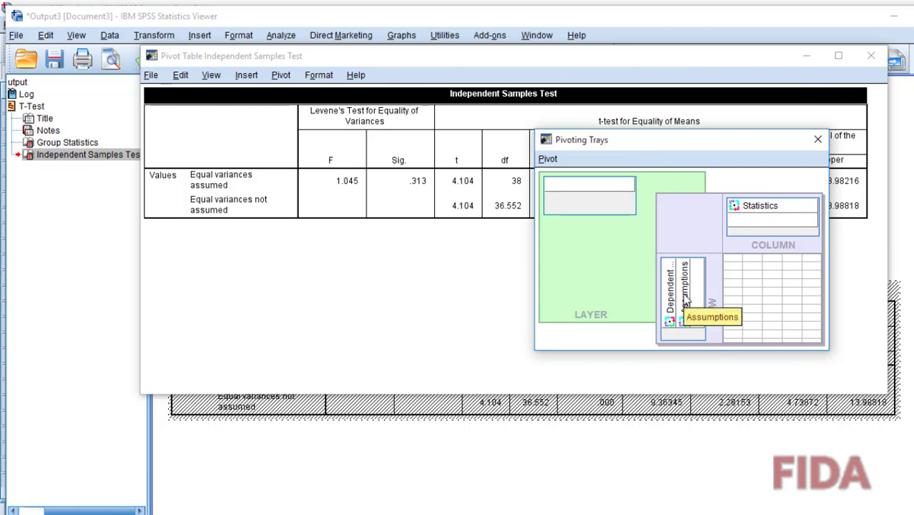
pyautogui.moveTo(685, 304); pyautogui.dragTo(573, 189)
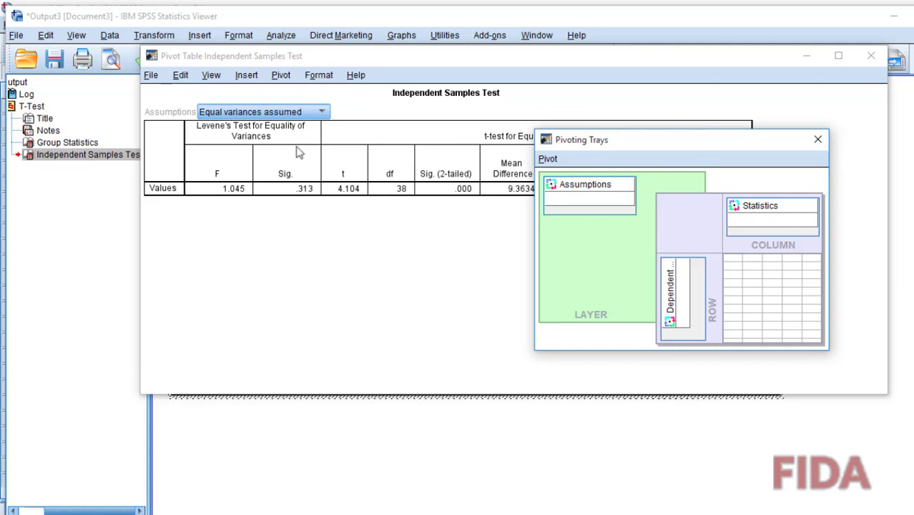
pyautogui.moveTo(644, 139); pyautogui.dragTo(762, 222)
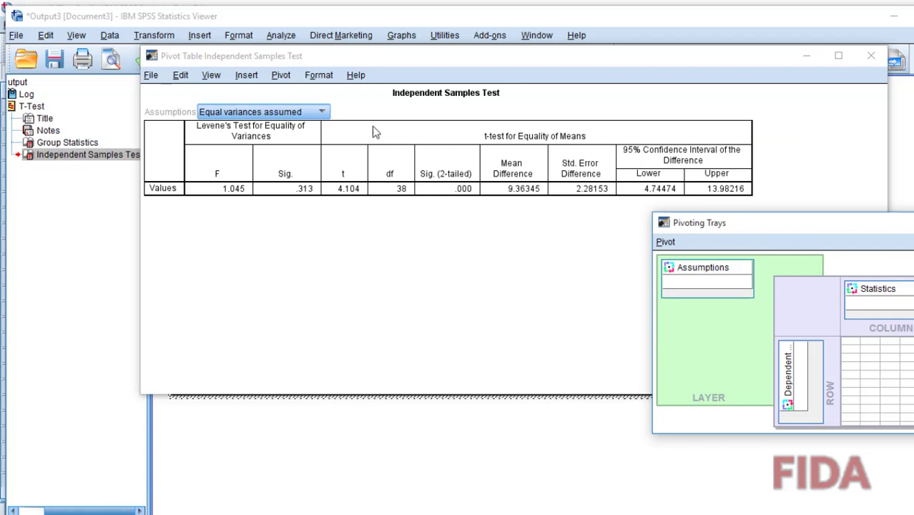
pyautogui.click(876, 57)
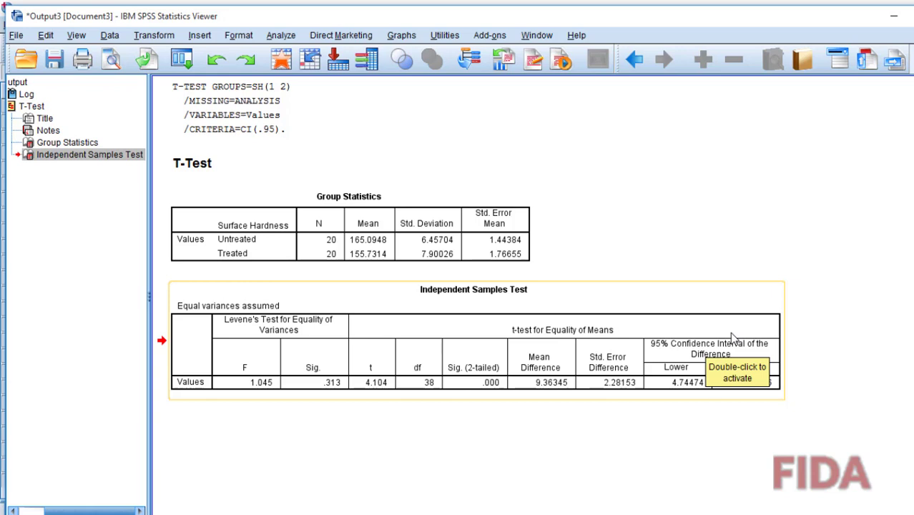
# Step: Switch the Independent Samples Test table's Assumptions layer to Equal variances not assumed and close the table editor
pyautogui.doubleClick(435, 338)
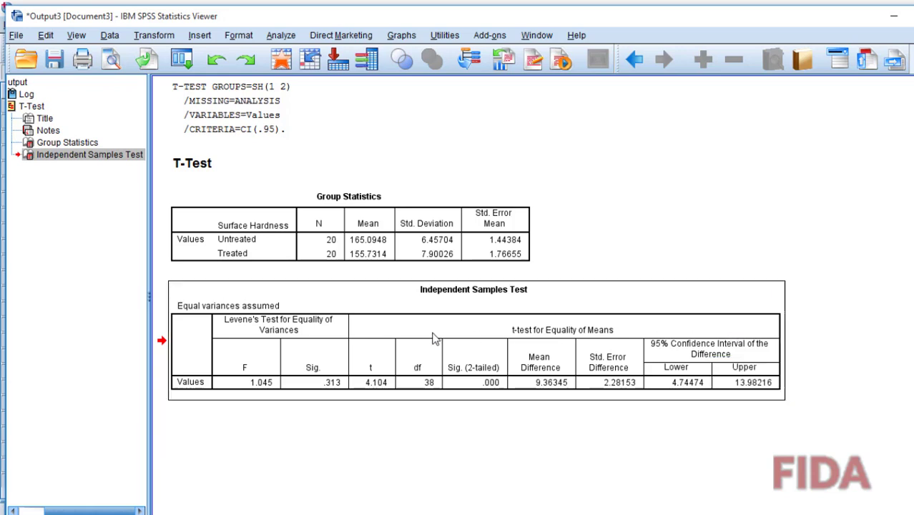
pyautogui.click(322, 112)
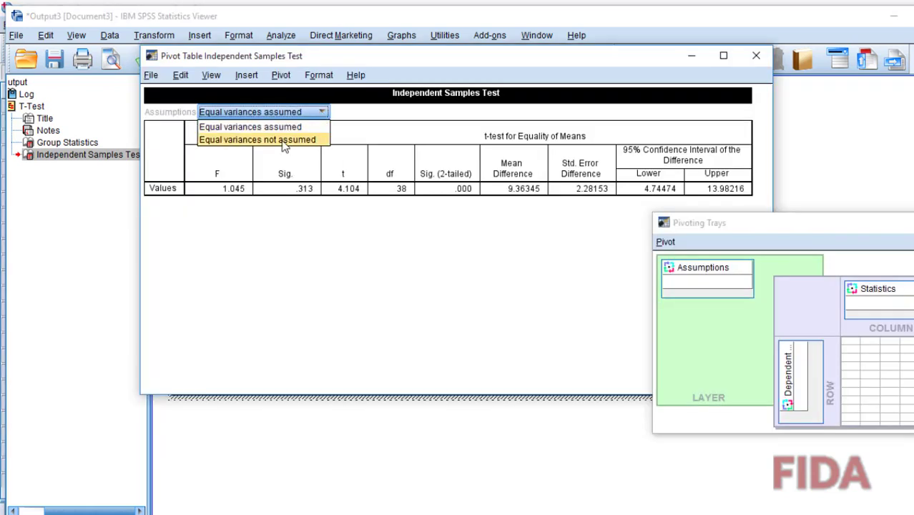
pyautogui.click(283, 140)
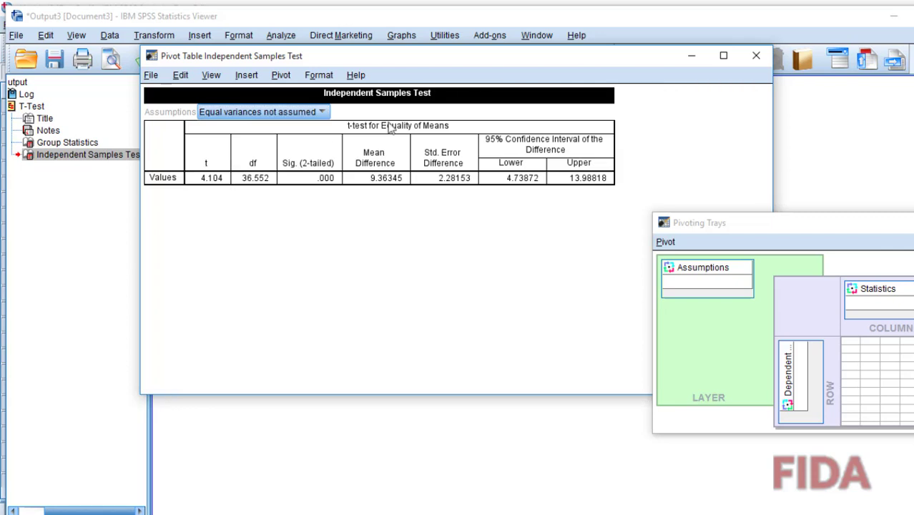
pyautogui.click(757, 56)
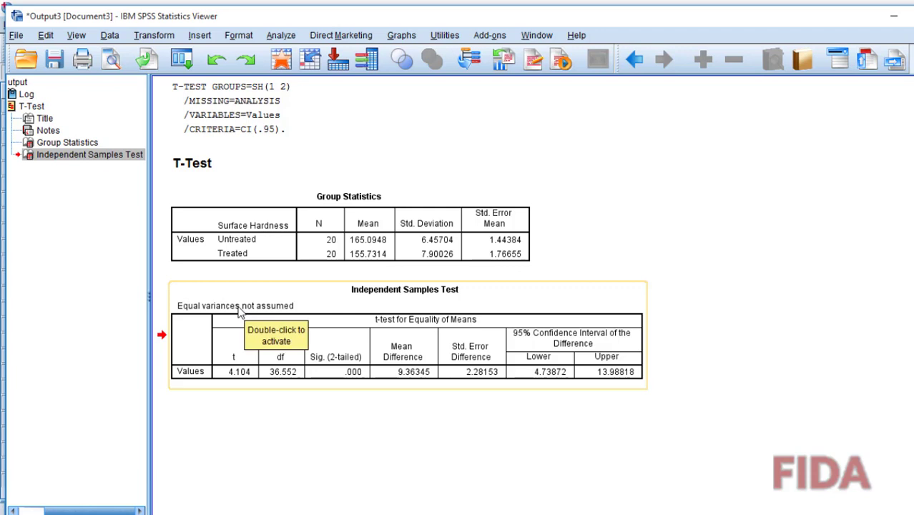
# Step: Set the Independent Samples Test table's Assumptions layer back to Equal variances assumed and leave table editing
pyautogui.doubleClick(556, 301)
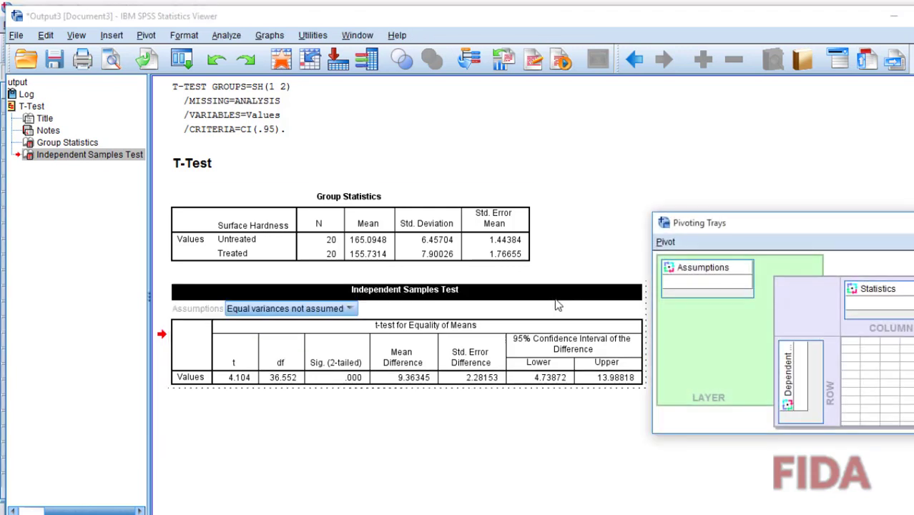
pyautogui.click(349, 310)
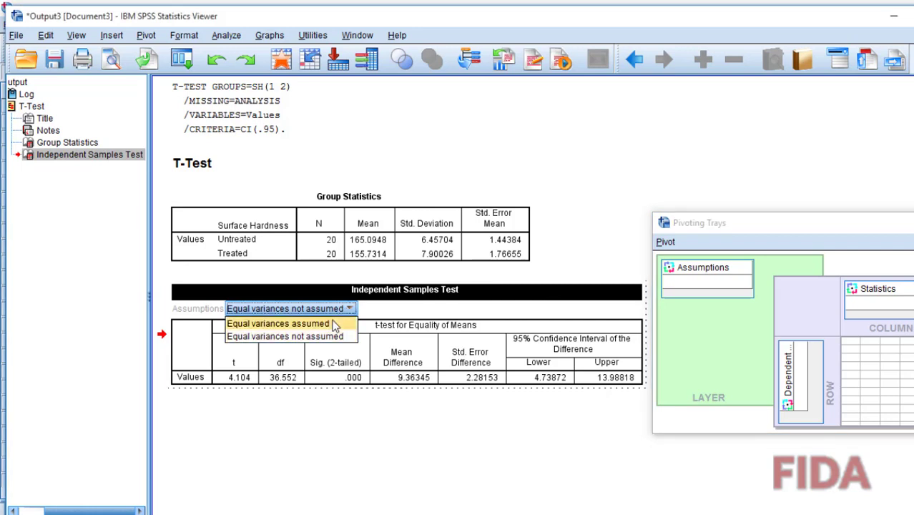
pyautogui.click(337, 322)
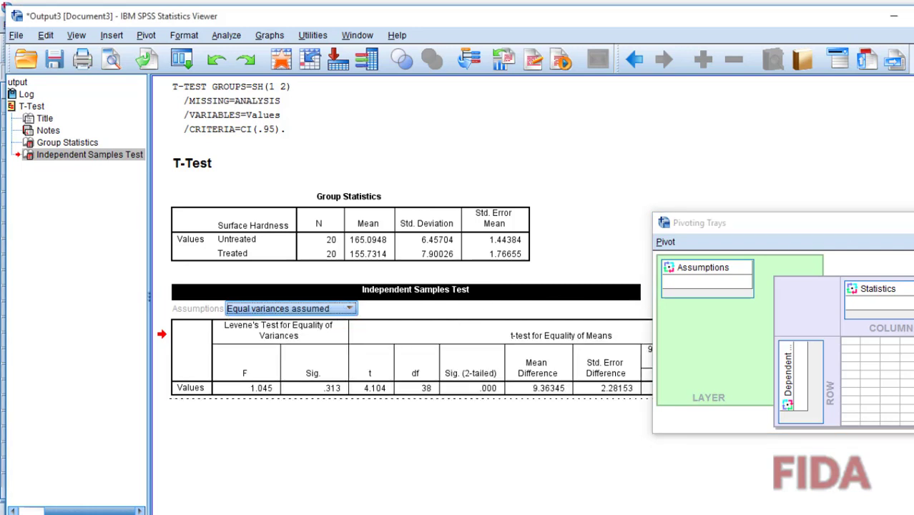
pyautogui.click(908, 163)
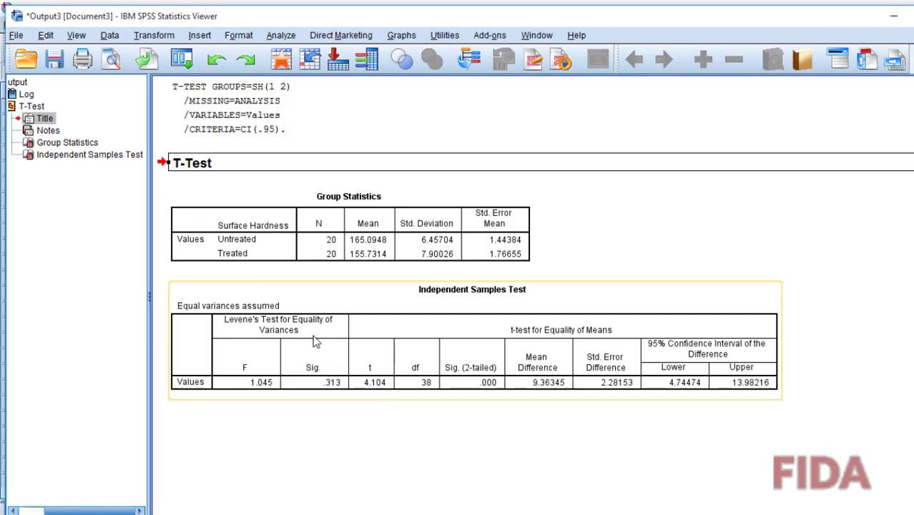
# Step: Examine the Levene's test significance, the t-test results and the mean difference in the Independent Samples Test table
pyautogui.click(271, 438)
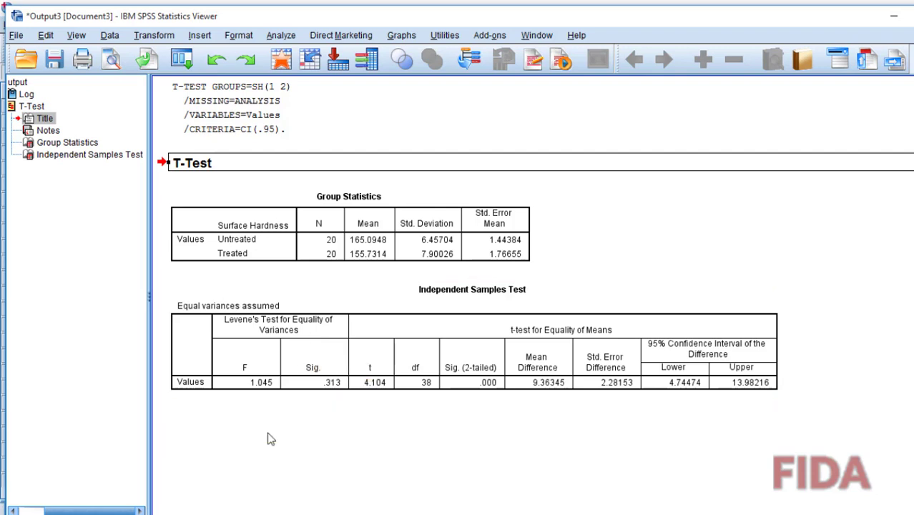
pyautogui.click(309, 384)
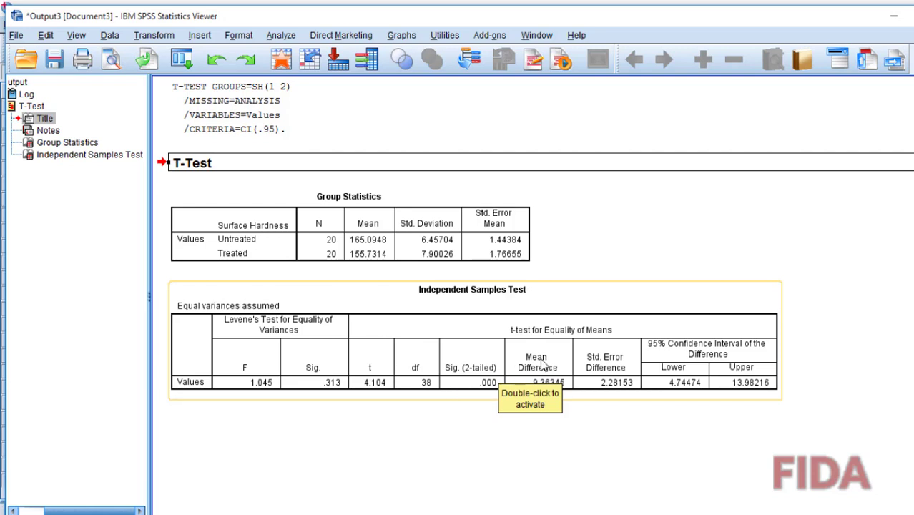
pyautogui.click(548, 382)
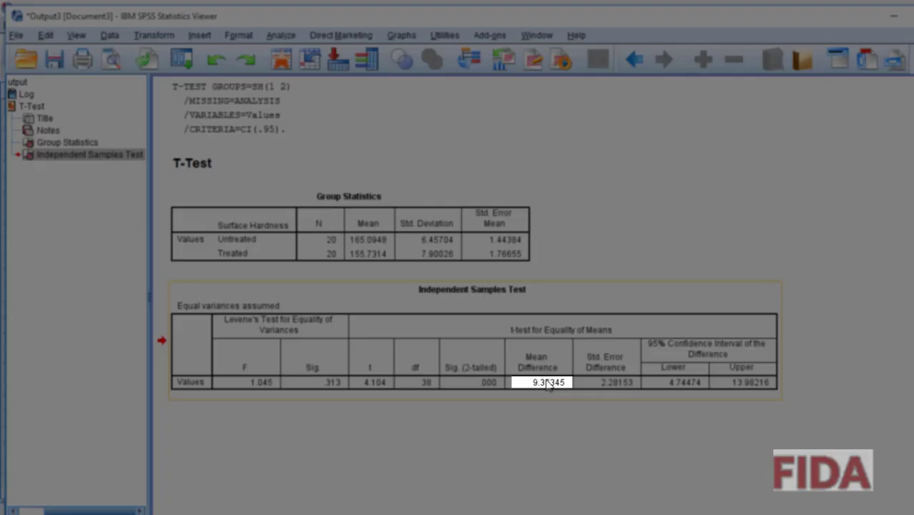